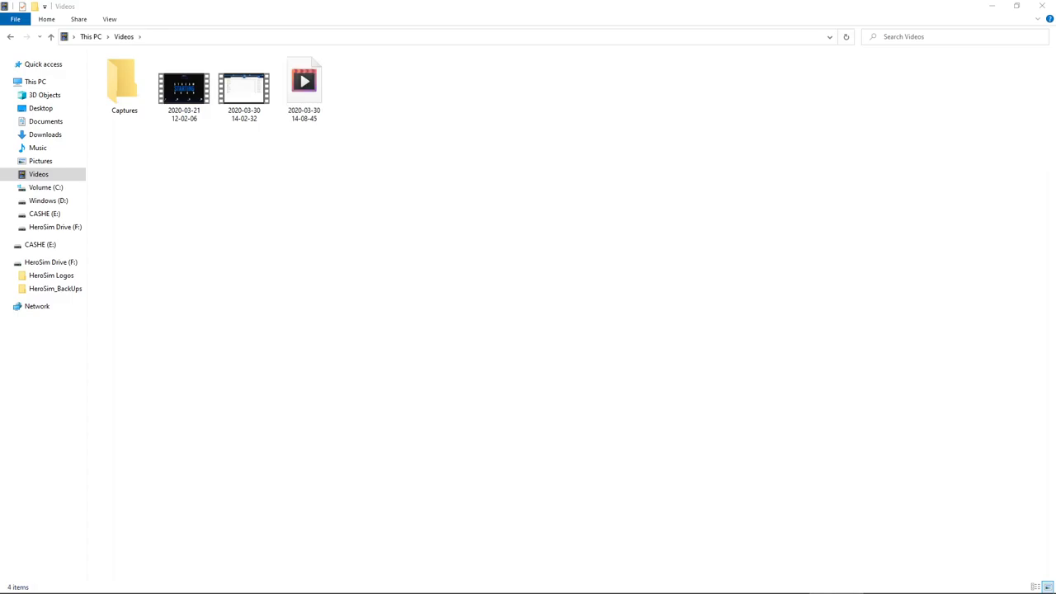
# Minimize the Videos folder window and capture a region of the cPanel Subdomains page for upload with ShareX
pyautogui.click(991, 6)
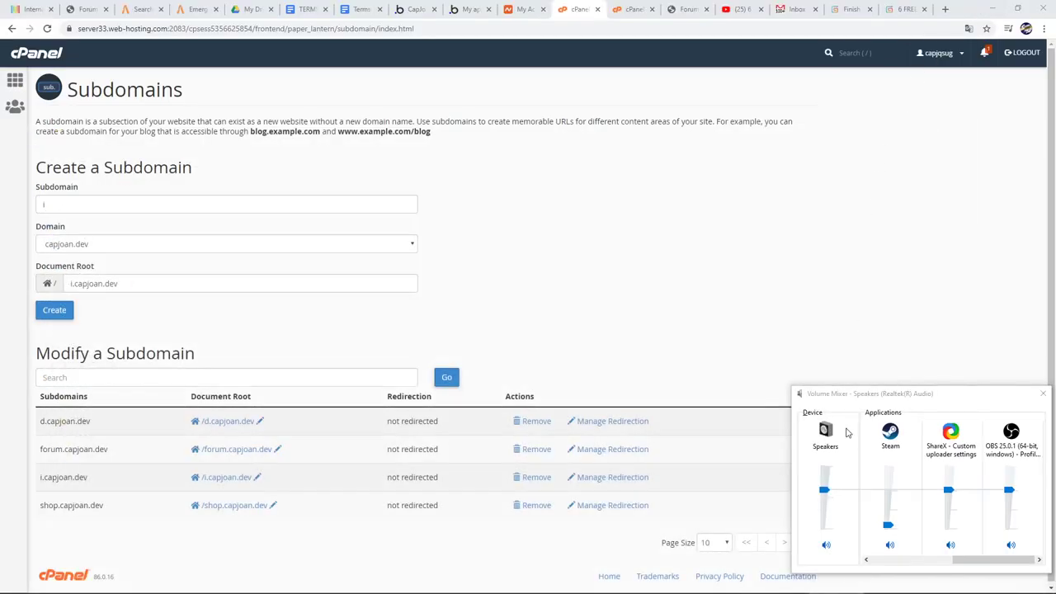
pyautogui.press('ctrl+Print')
pyautogui.moveTo(463, 163); pyautogui.dragTo(915, 391)
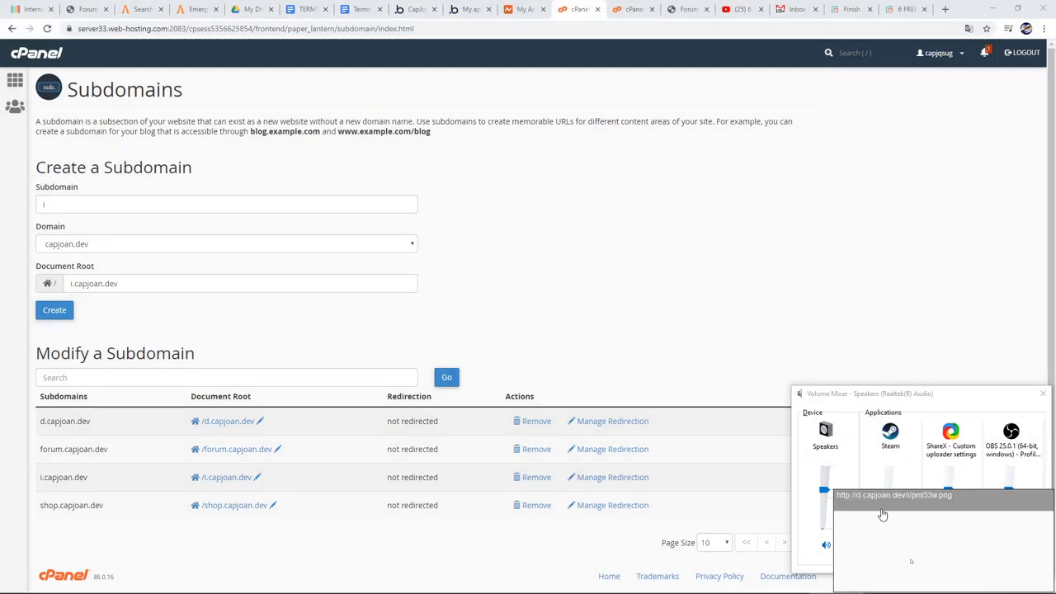
# Open the uploaded screenshot at d.capjoan.dev/i/pml33w.png in the browser
pyautogui.click(449, 29)
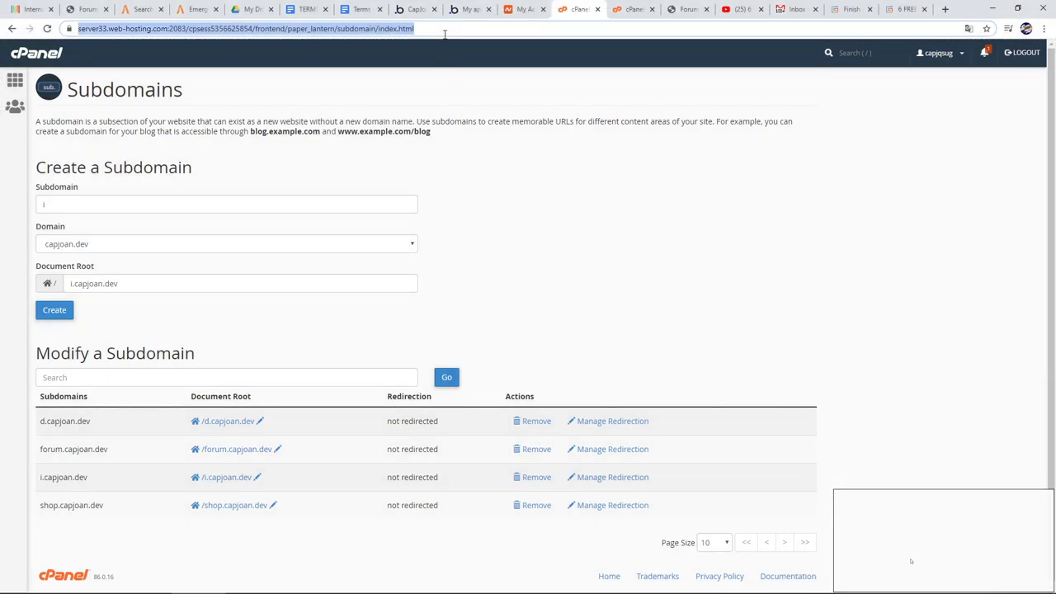
pyautogui.hotkey('ctrl', 'shift', 'Tab')
pyautogui.write('d.capjoan.dev/i/pml33w.png')
pyautogui.press('Return')
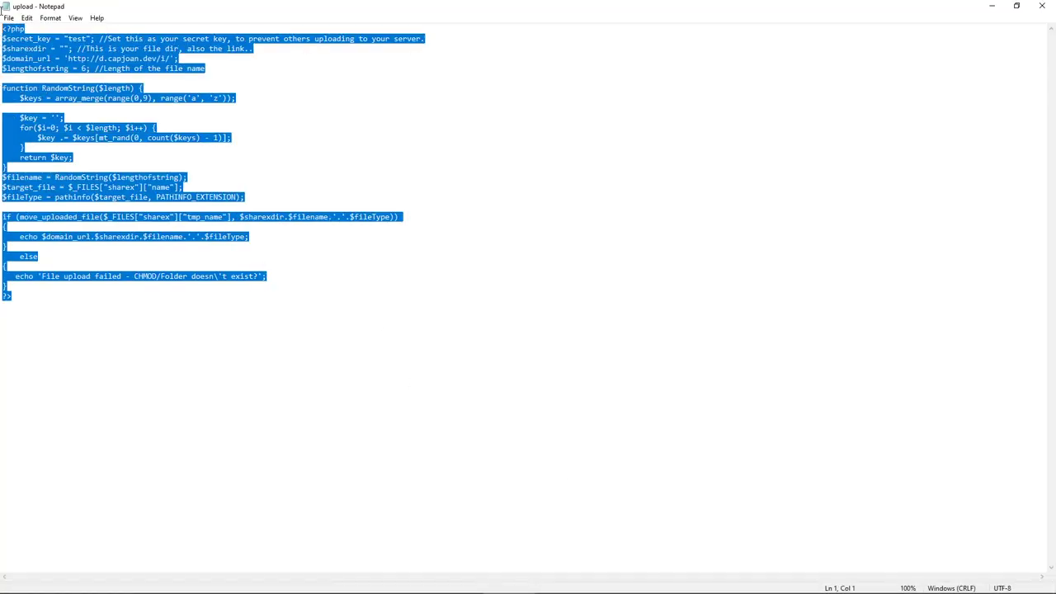
# Delete the whole secret key line, including its comment, from the upload script in Notepad
pyautogui.click(33, 147)
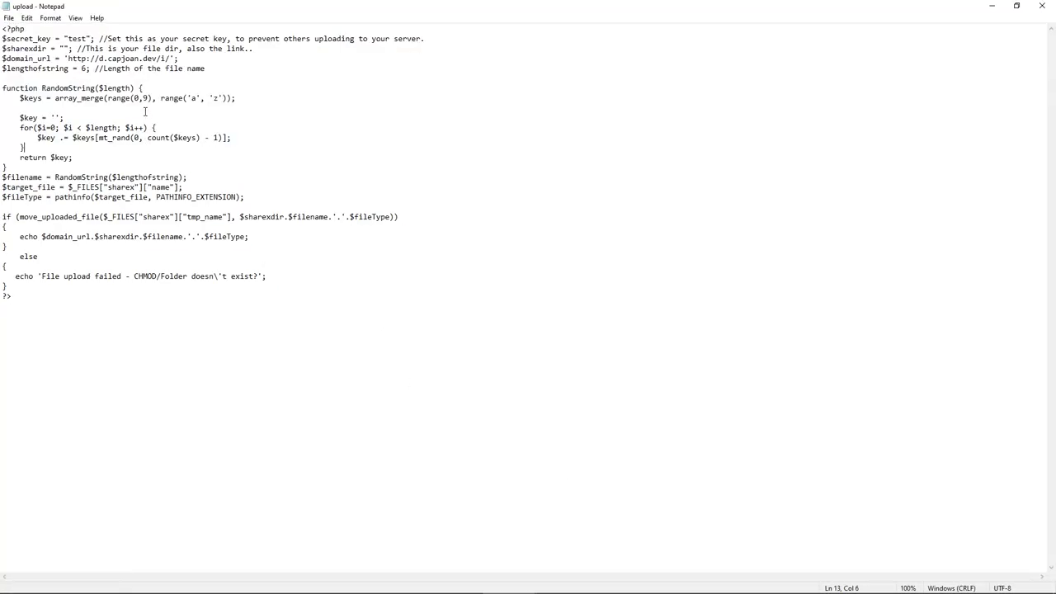
pyautogui.doubleClick(67, 38)
pyautogui.click(67, 38)
pyautogui.moveTo(2, 38); pyautogui.dragTo(345, 42)
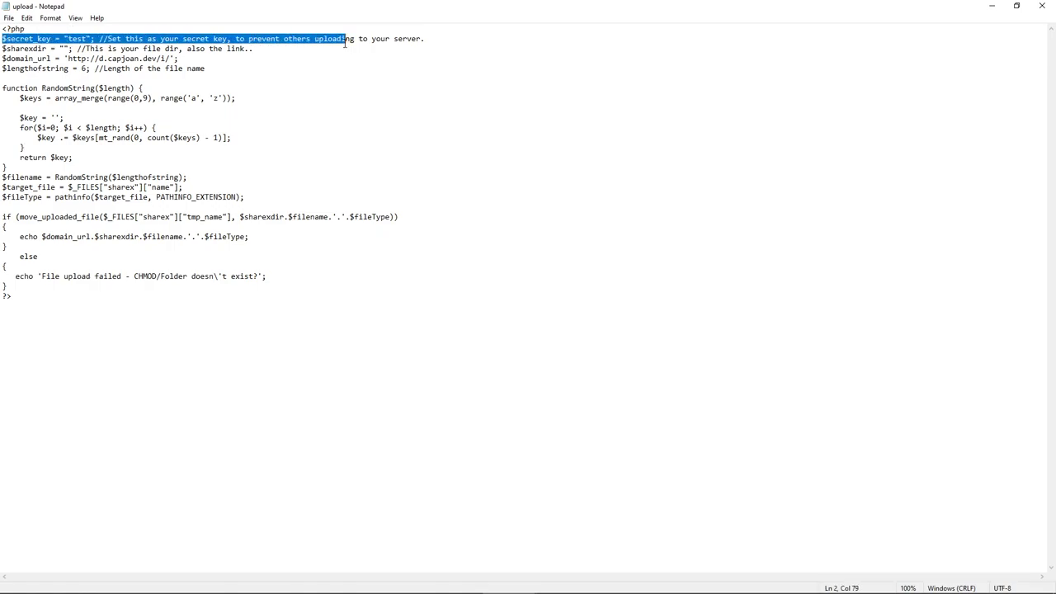
pyautogui.click(393, 51)
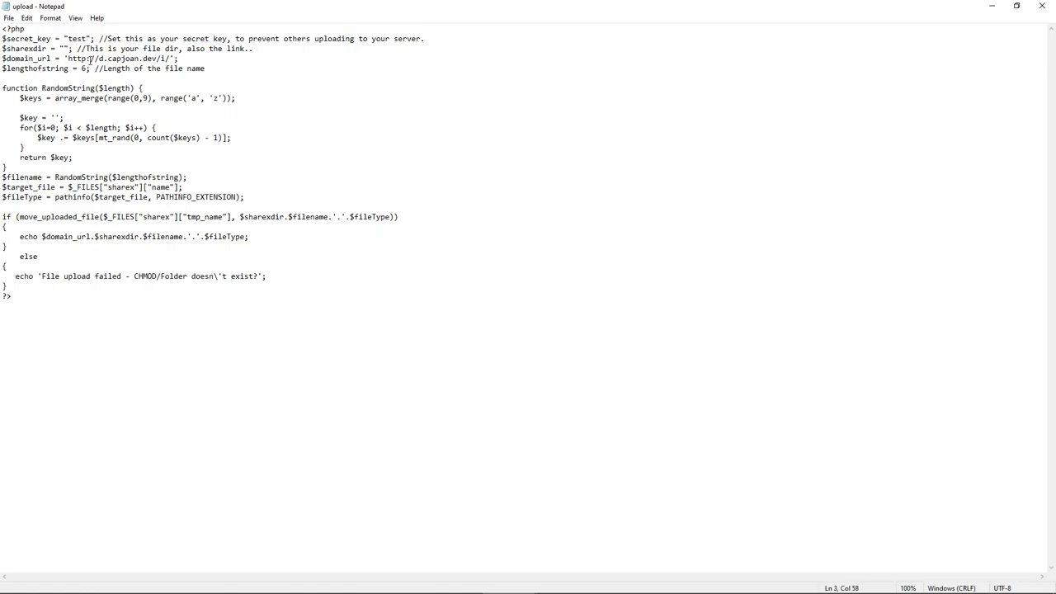
pyautogui.moveTo(449, 47); pyautogui.dragTo(506, 39)
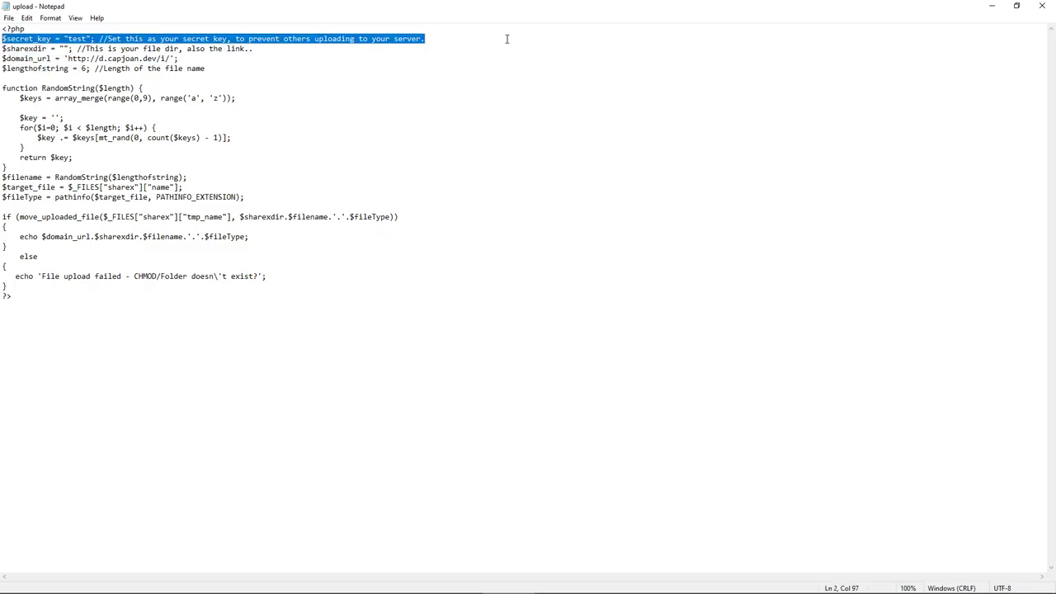
pyautogui.press('BackSpace')
pyautogui.press('BackSpace')
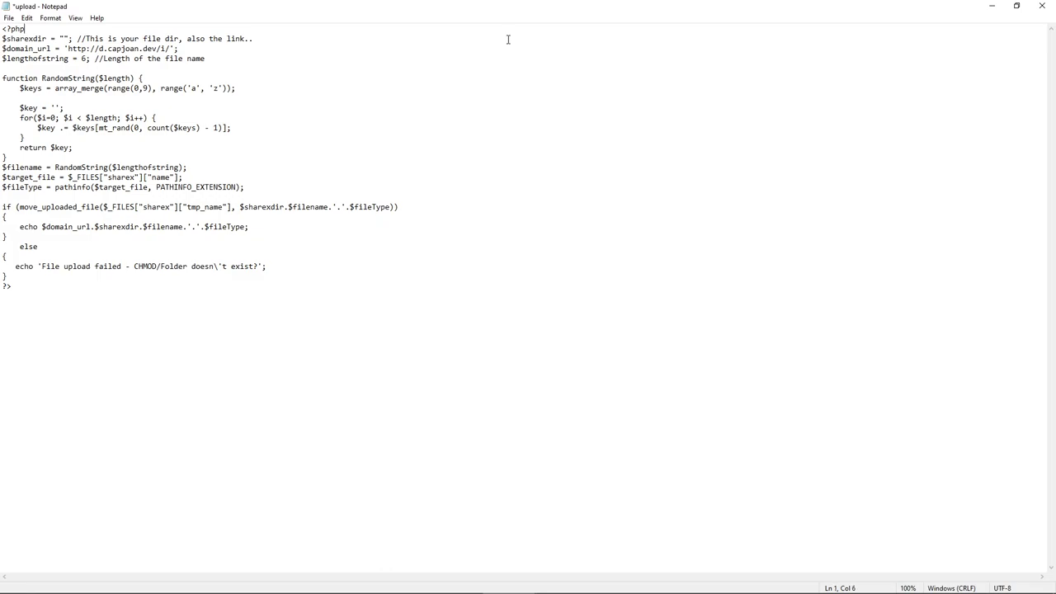
# Review the $sharexdir and $domain_url settings at the beginning of the upload script
pyautogui.moveTo(48, 38); pyautogui.dragTo(144, 39)
pyautogui.moveTo(71, 58); pyautogui.dragTo(154, 49)
pyautogui.click(102, 59)
pyautogui.click(165, 49)
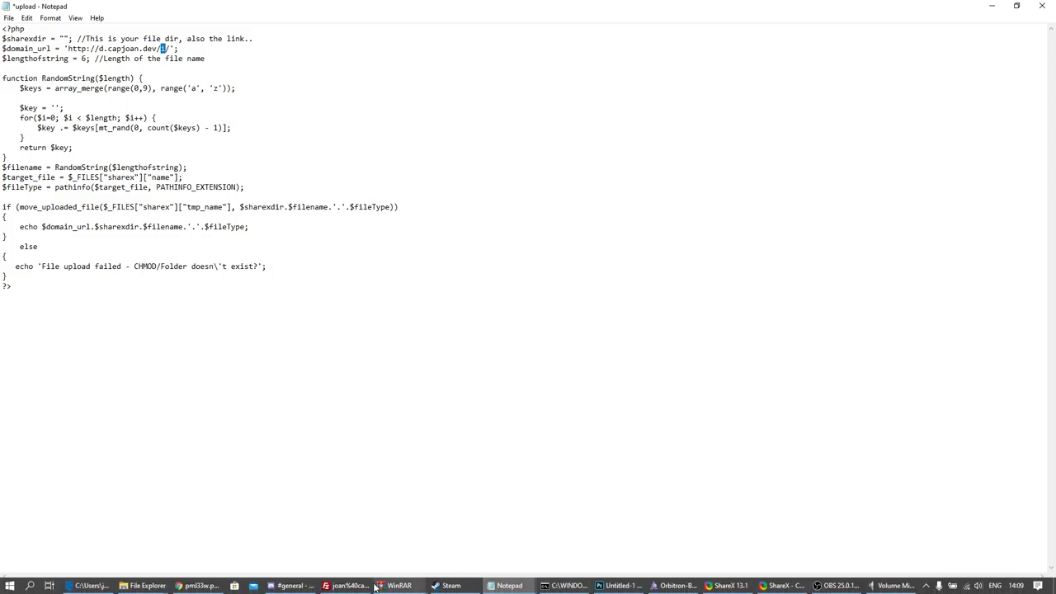
# Switch to FileZilla and view the contents of the i folder inside d.capjoan.dev on the remote site
pyautogui.click(346, 587)
pyautogui.doubleClick(561, 260)
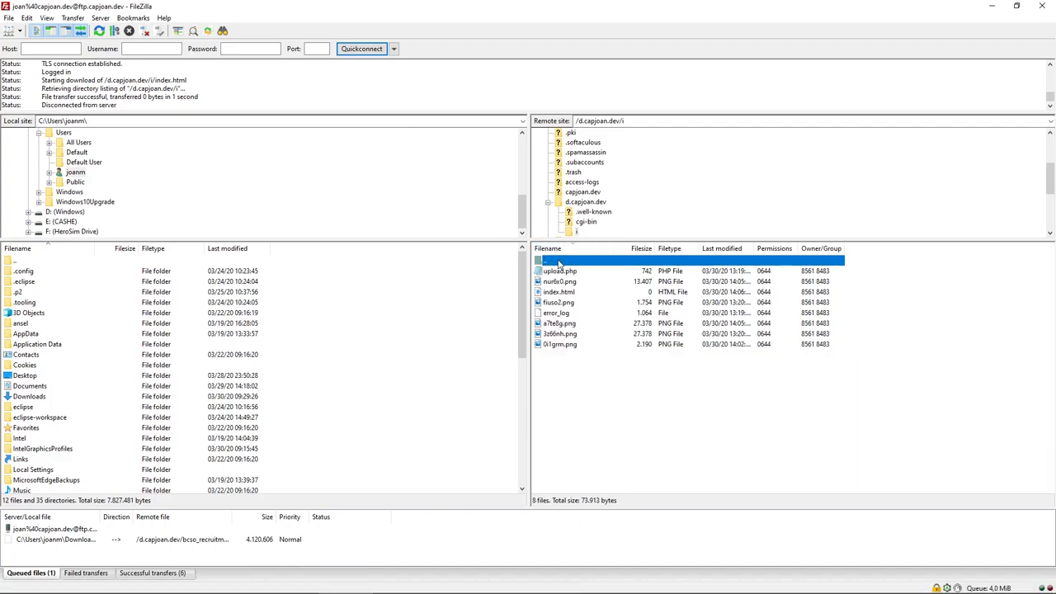
pyautogui.click(590, 203)
pyautogui.scroll(-1, 594, 212)
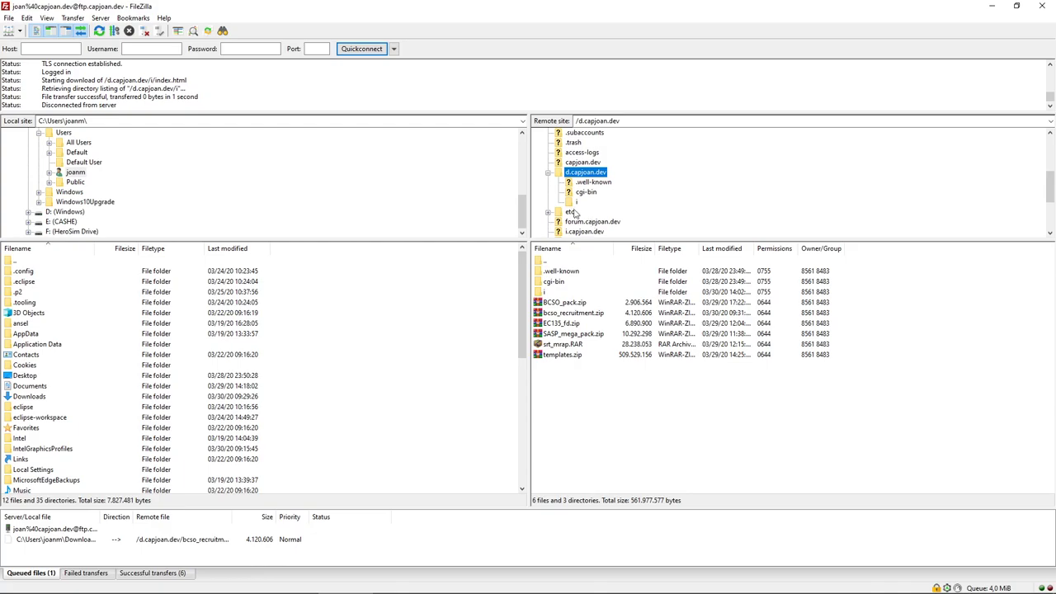
pyautogui.click(575, 201)
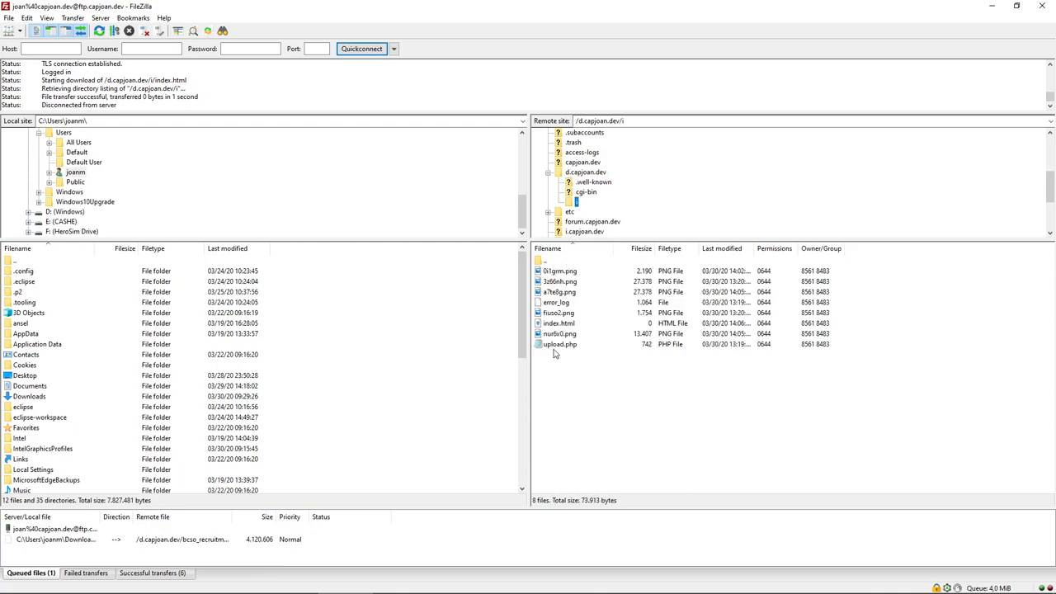
# Return to the upload script in Notepad and highlight the domain and folder path in the $domain_url line
pyautogui.click(991, 6)
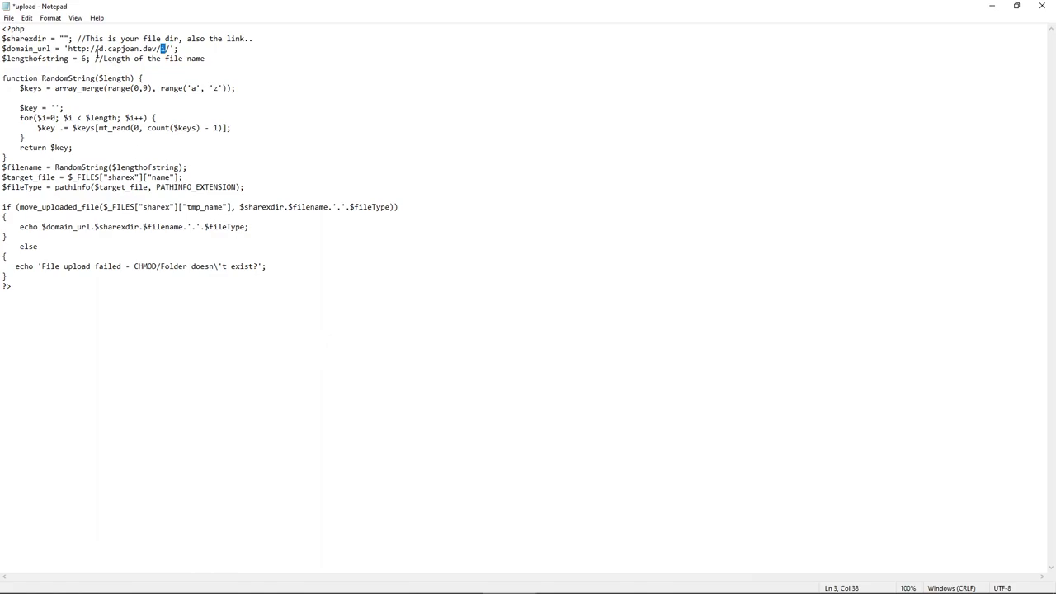
pyautogui.moveTo(96, 55); pyautogui.dragTo(169, 49)
pyautogui.click(170, 50)
pyautogui.click(286, 130)
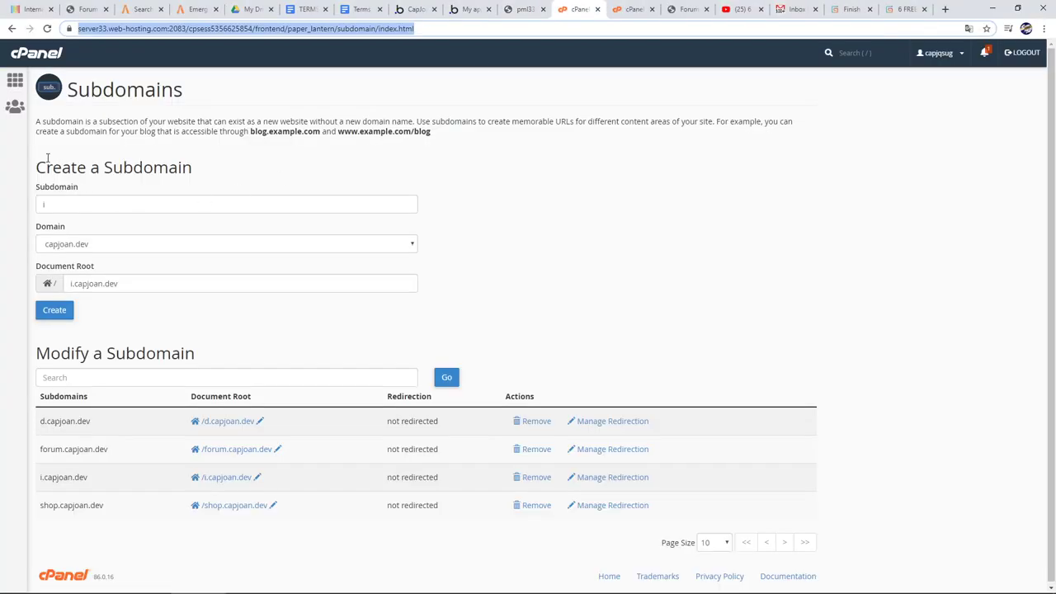
# Go to the Subdomains page from the cPanel home and enter the subdomain i for capjoan.dev without creating it
pyautogui.click(36, 53)
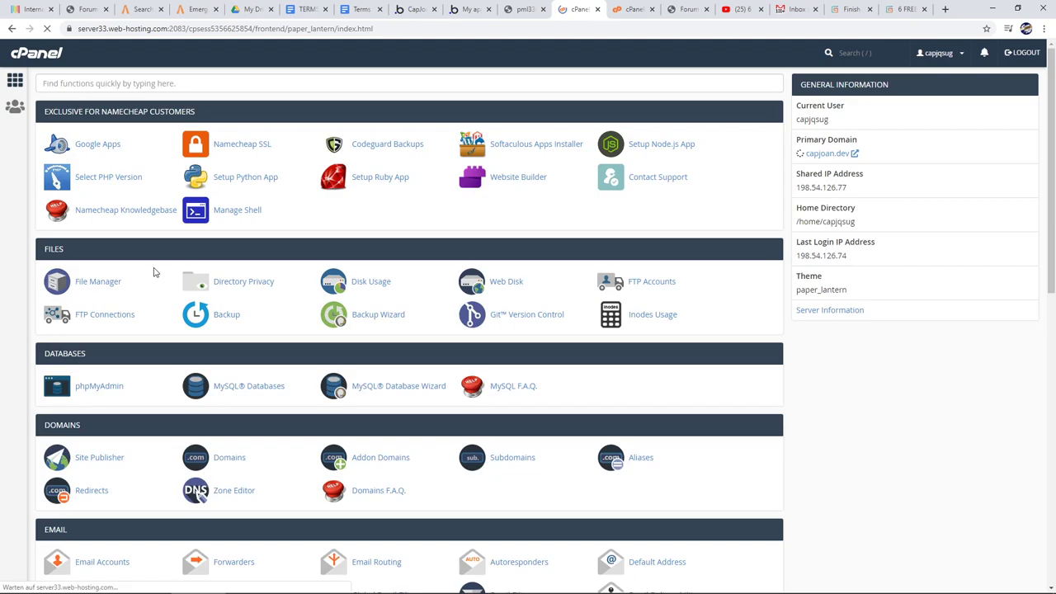
pyautogui.scroll(-5, 154, 273)
pyautogui.scroll(2, 363, 342)
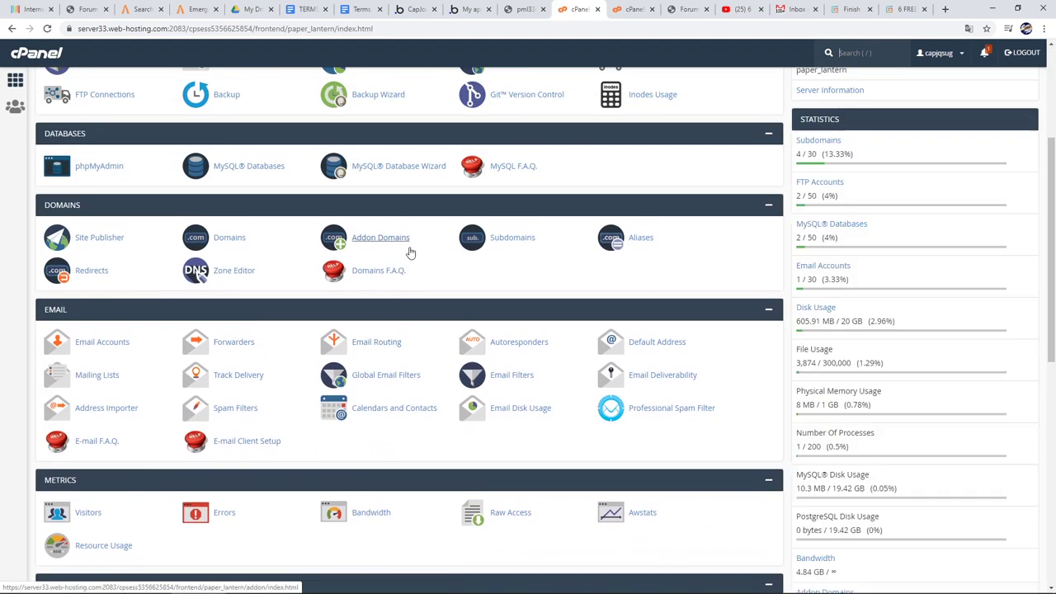
pyautogui.click(512, 237)
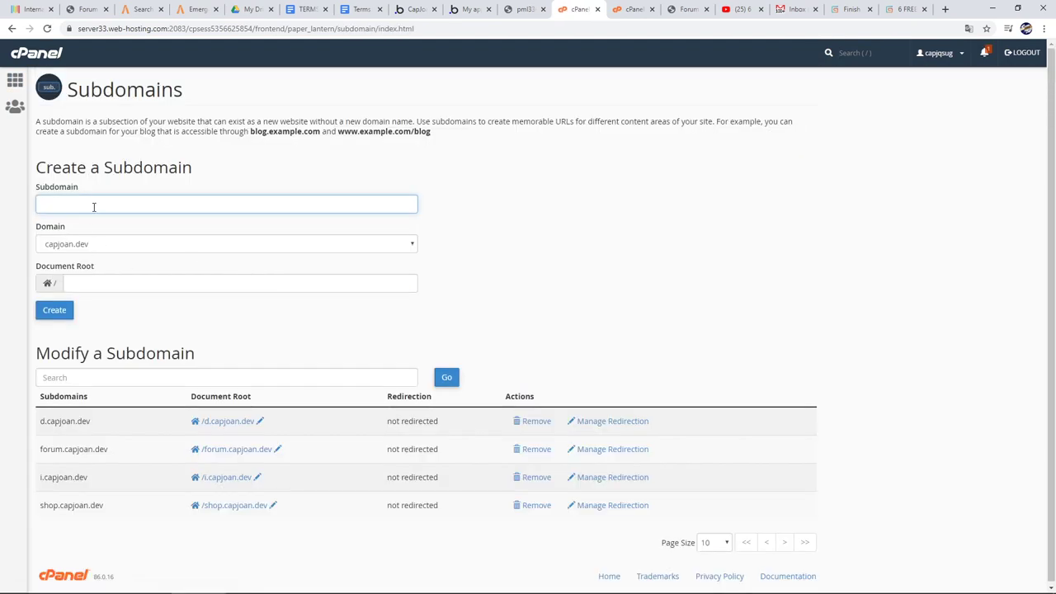
pyautogui.click(93, 207)
pyautogui.click(102, 230)
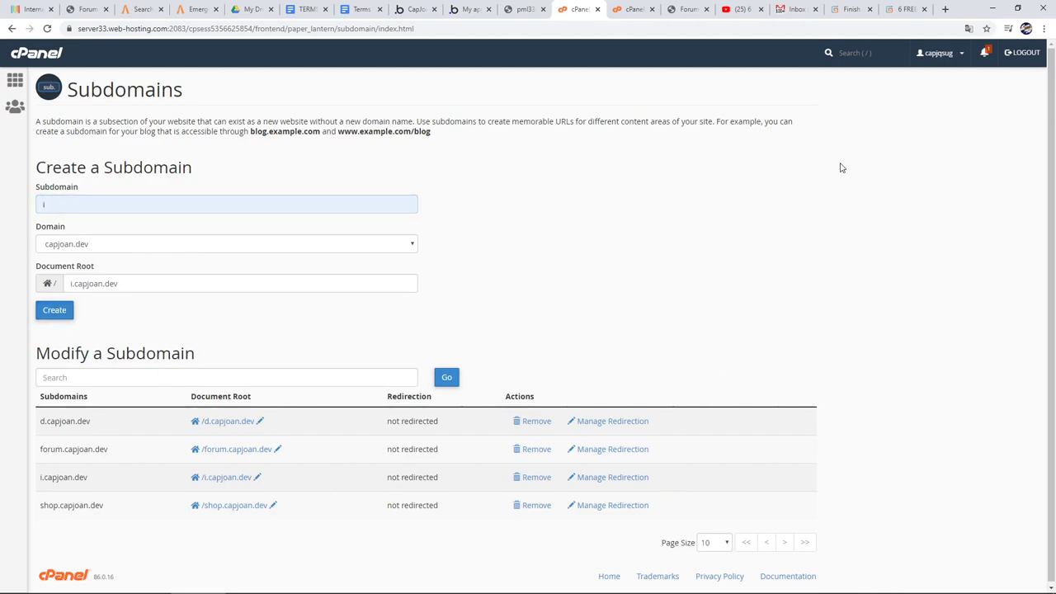
pyautogui.click(992, 8)
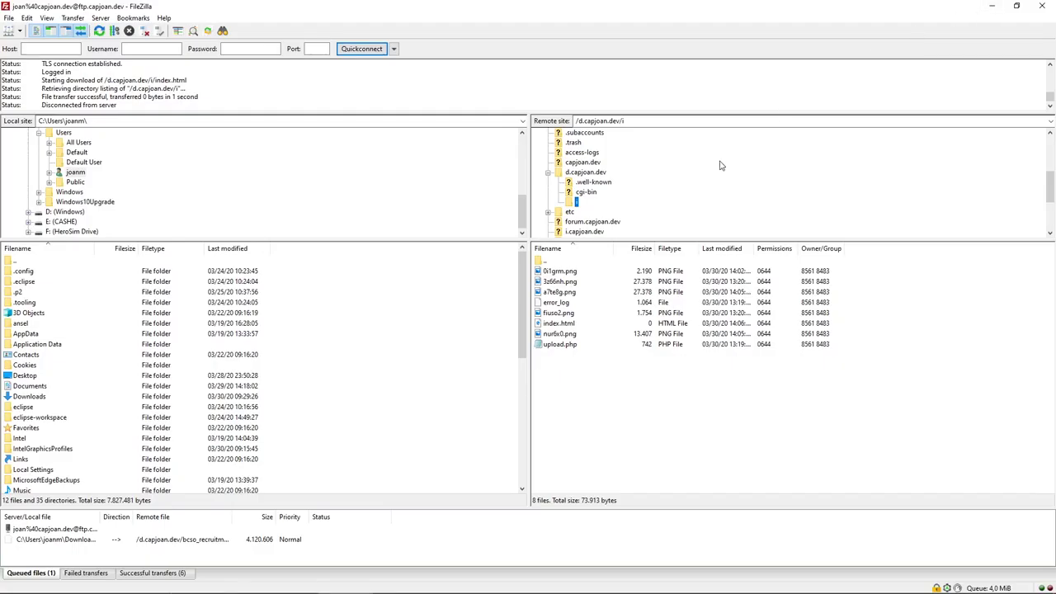
# Compare the remote folders d.capjoan.dev and i.capjoan.dev in FileZilla, ending in the i folder of d.capjoan.dev
pyautogui.scroll(1, 585, 220)
pyautogui.click(591, 205)
pyautogui.scroll(-2, 588, 227)
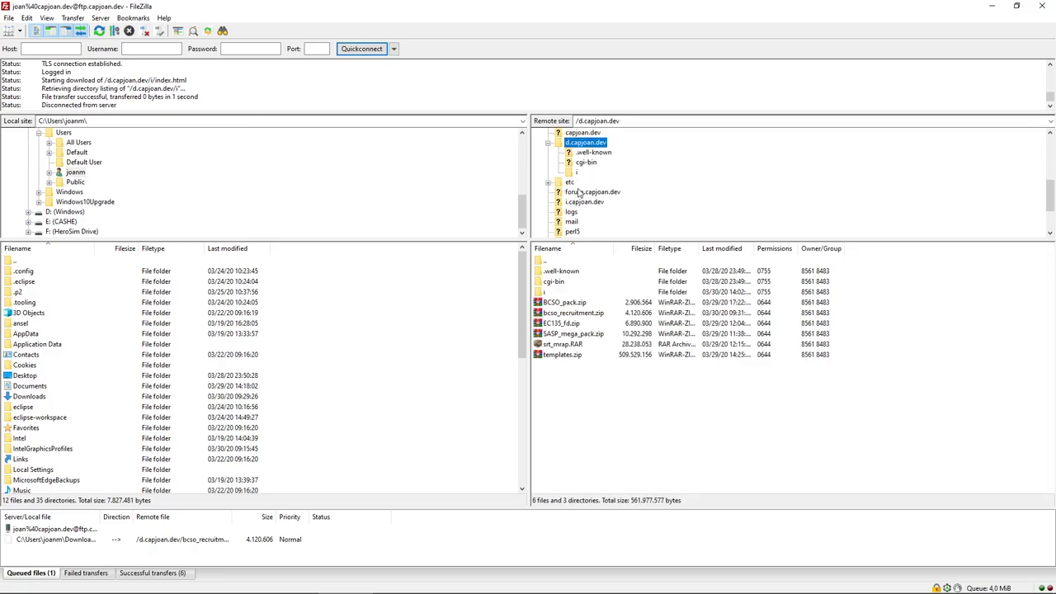
pyautogui.click(584, 201)
pyautogui.scroll(2, 620, 211)
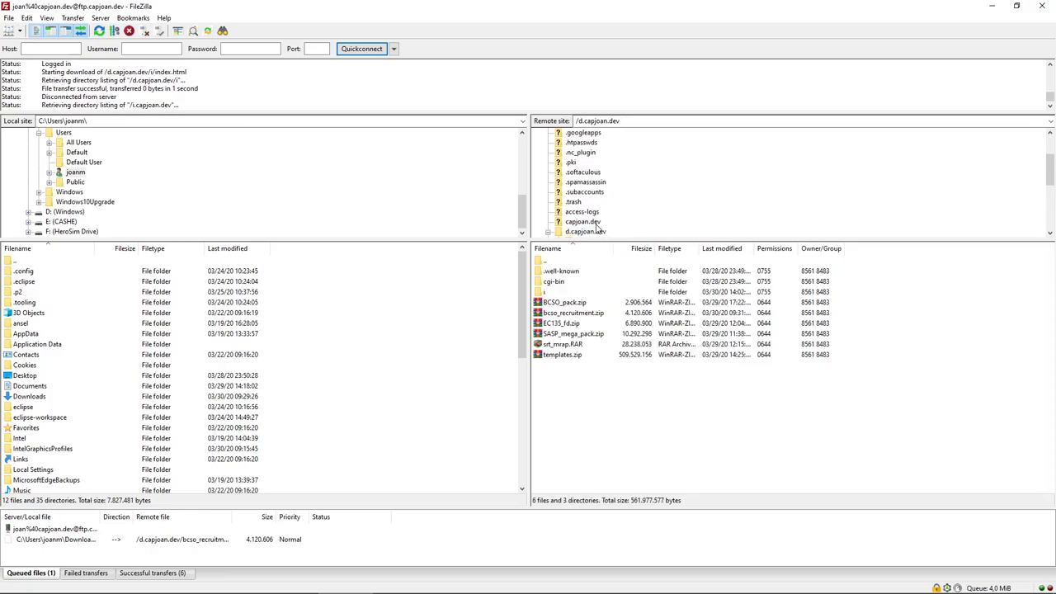
pyautogui.click(593, 203)
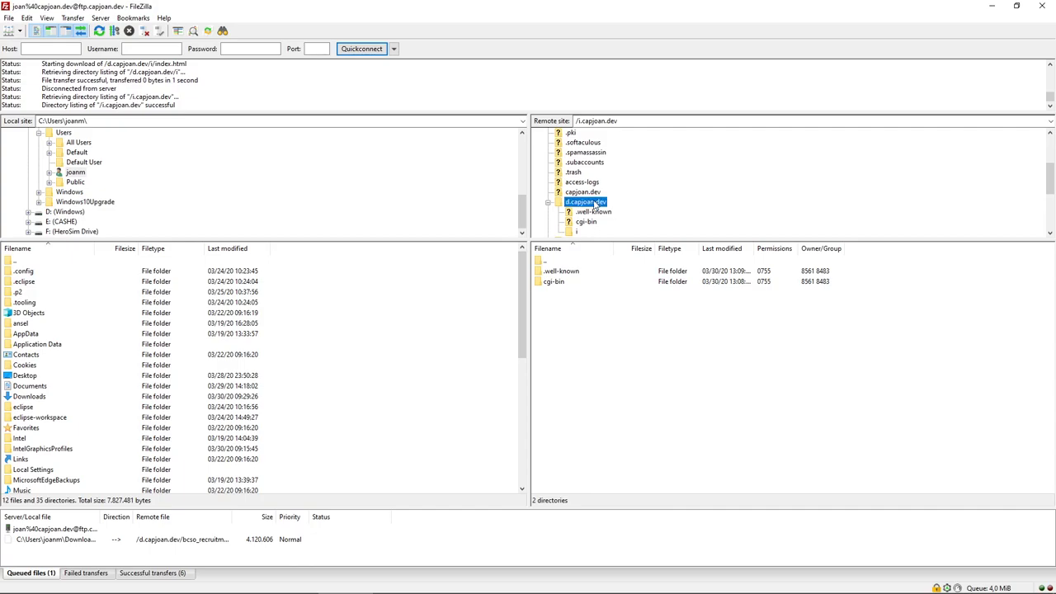
pyautogui.click(576, 231)
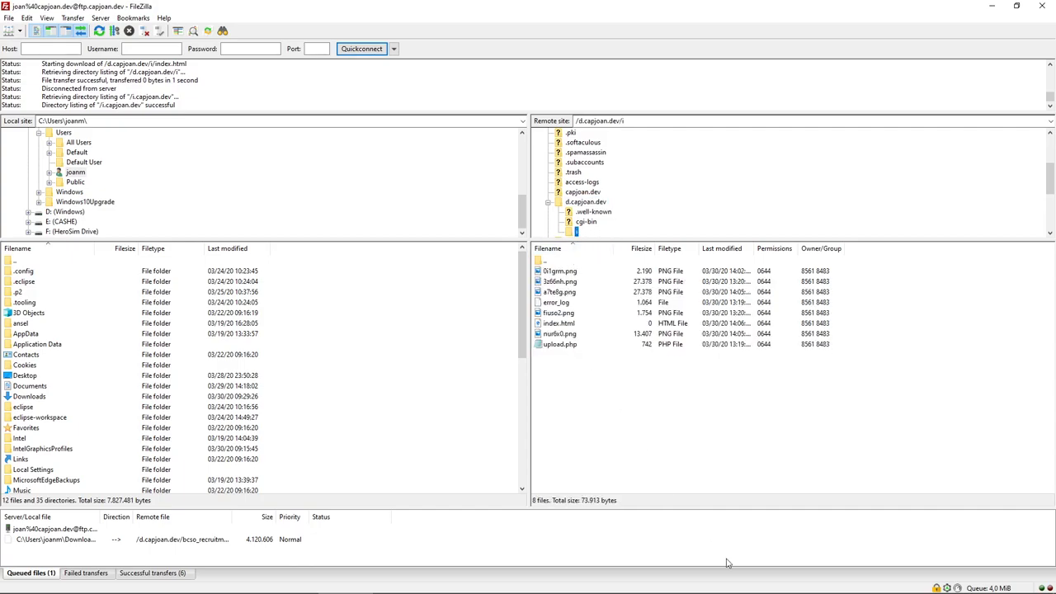
# Switch to ShareX and open its custom uploader settings, moving that window clear of the main one
pyautogui.click(779, 586)
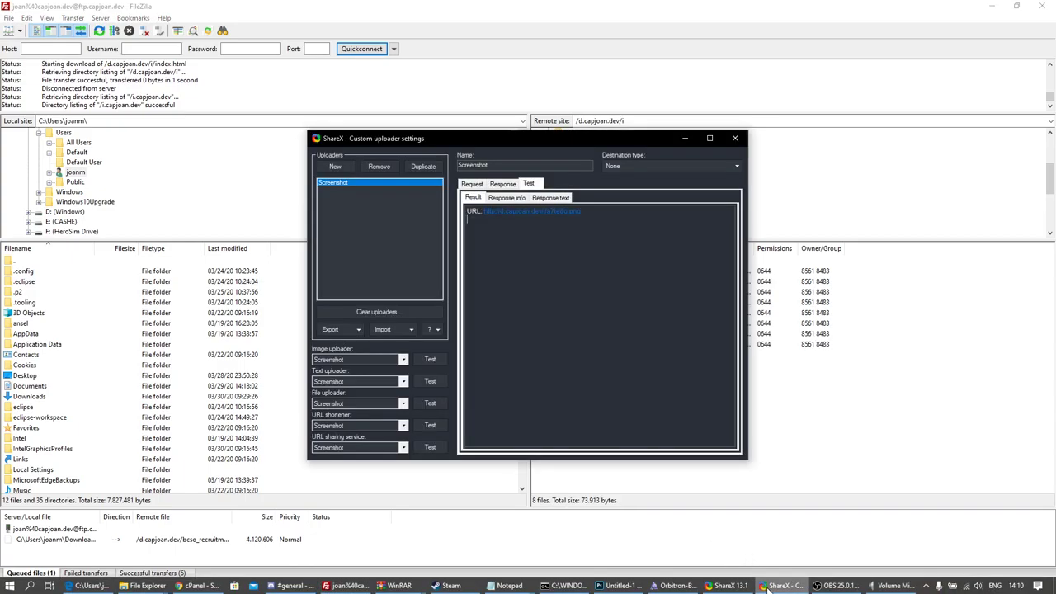
pyautogui.click(730, 586)
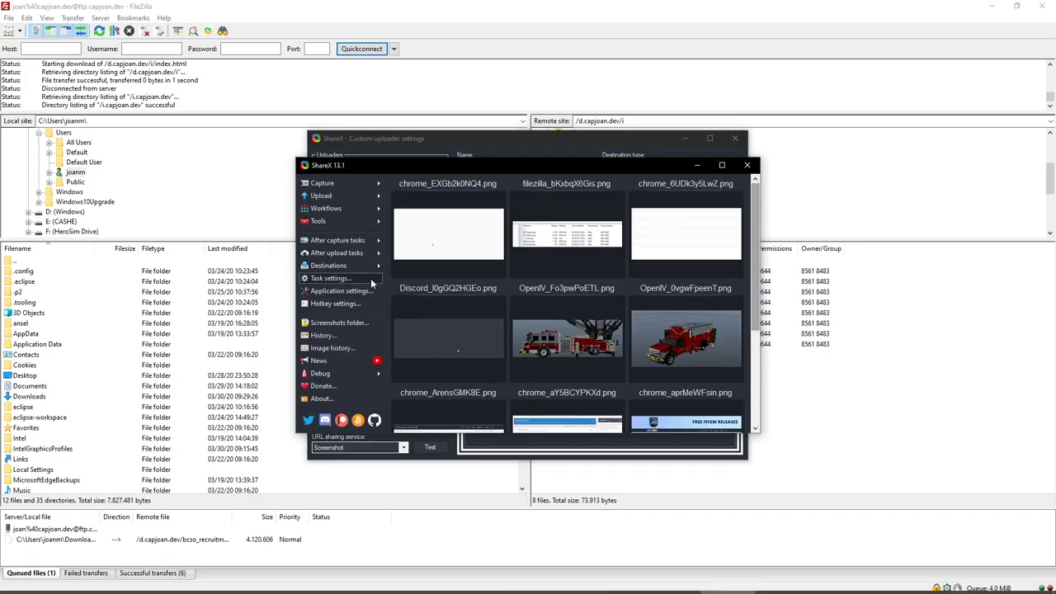
pyautogui.click(363, 266)
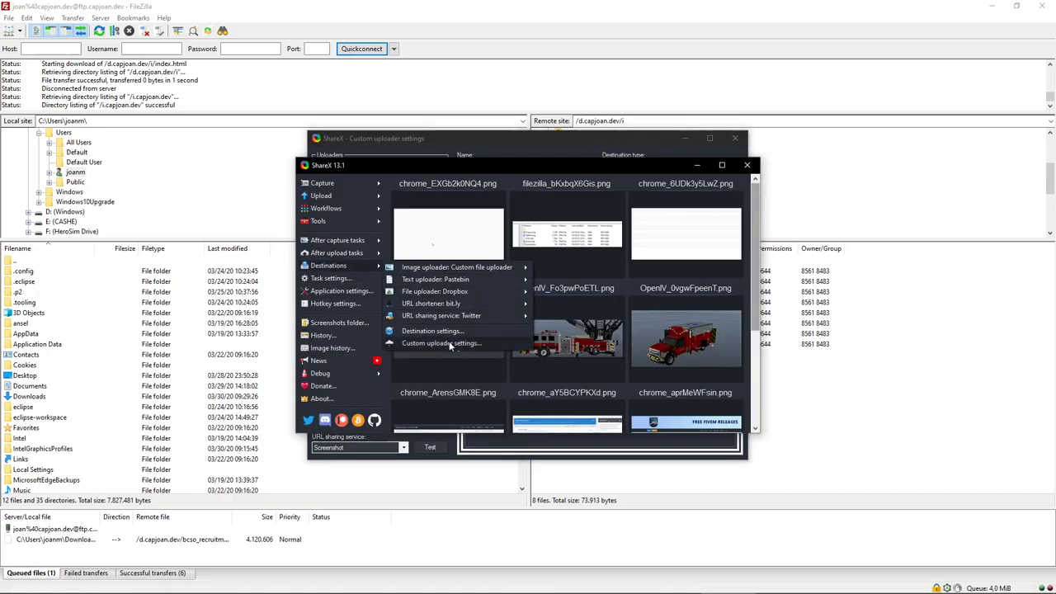
pyautogui.click(448, 341)
pyautogui.moveTo(506, 137); pyautogui.dragTo(705, 208)
pyautogui.click(363, 266)
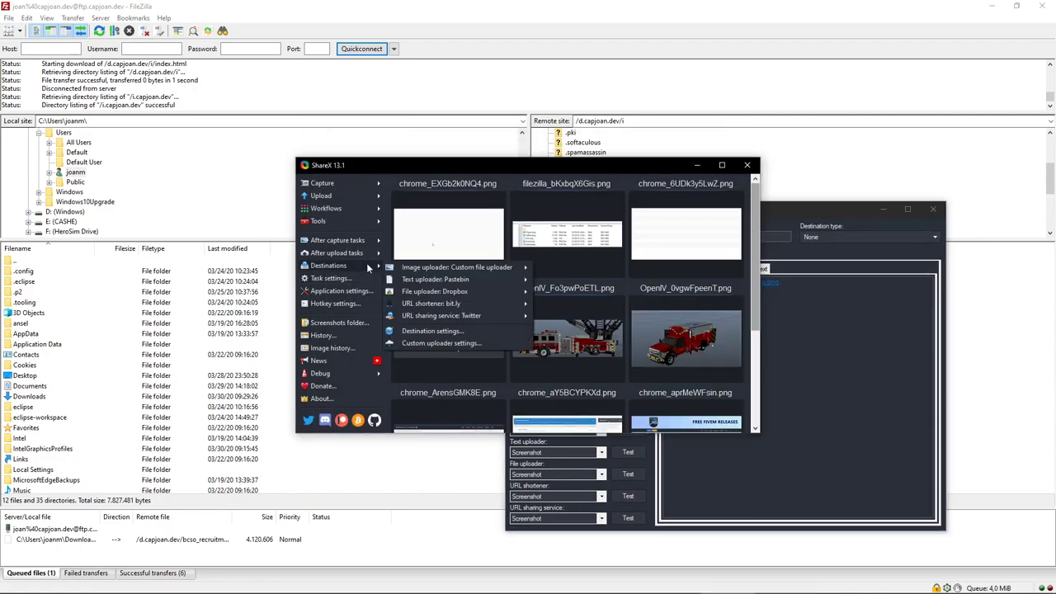
pyautogui.moveTo(389, 270)
pyautogui.click(444, 343)
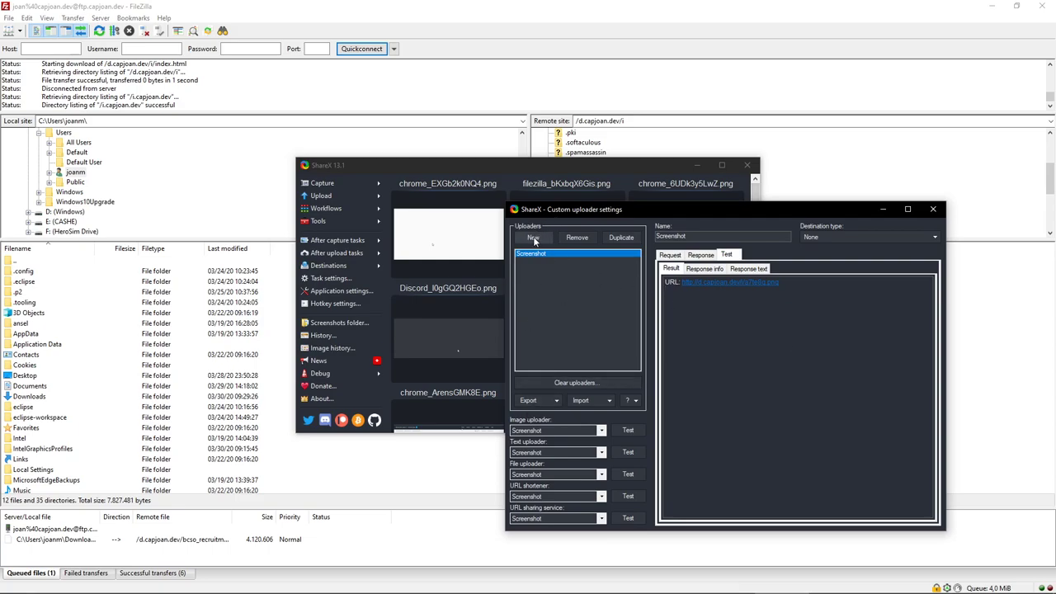
# Examine the Screenshot uploader's request settings, including the upload.php URL, the body parameters and the file form name
pyautogui.click(669, 256)
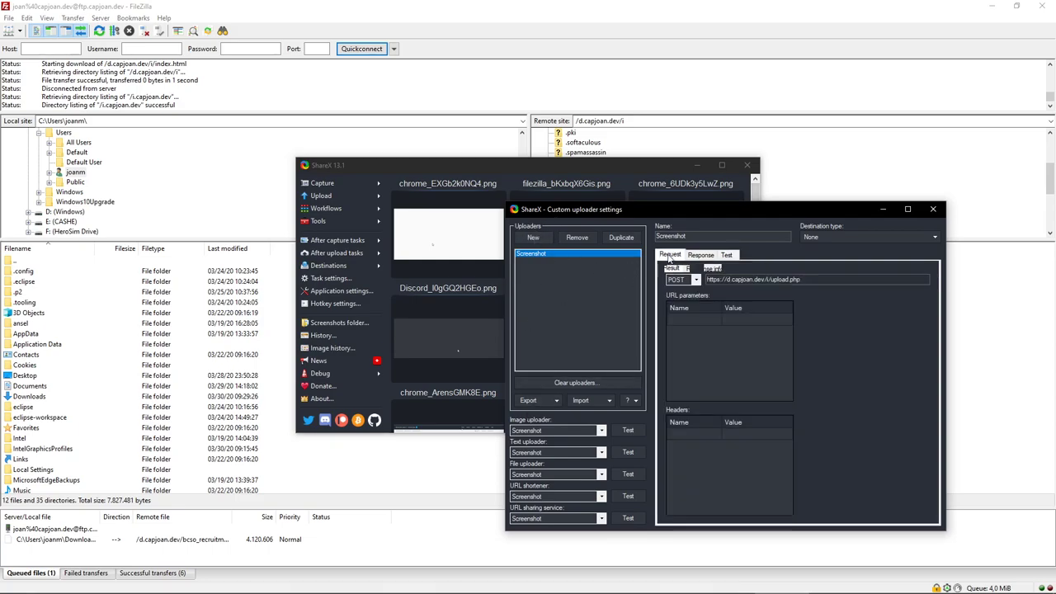
pyautogui.tripleClick(782, 279)
pyautogui.moveTo(707, 278); pyautogui.dragTo(764, 280)
pyautogui.doubleClick(784, 279)
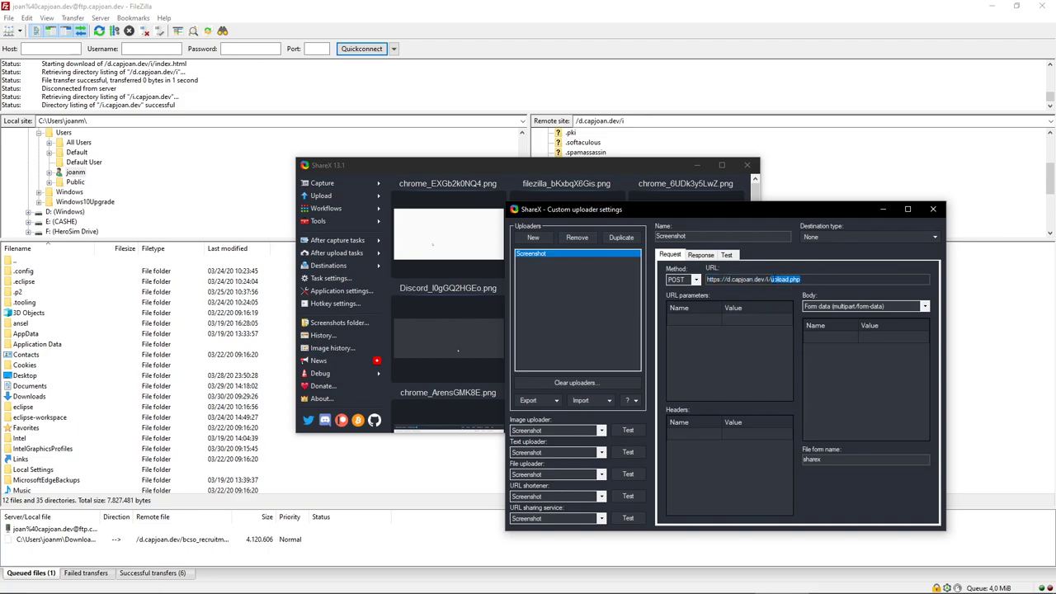
pyautogui.click(894, 337)
pyautogui.moveTo(860, 459); pyautogui.dragTo(782, 446)
pyautogui.click(750, 354)
# Run a test upload of the image uploader with the Screenshot custom uploader
pyautogui.click(561, 431)
pyautogui.click(643, 433)
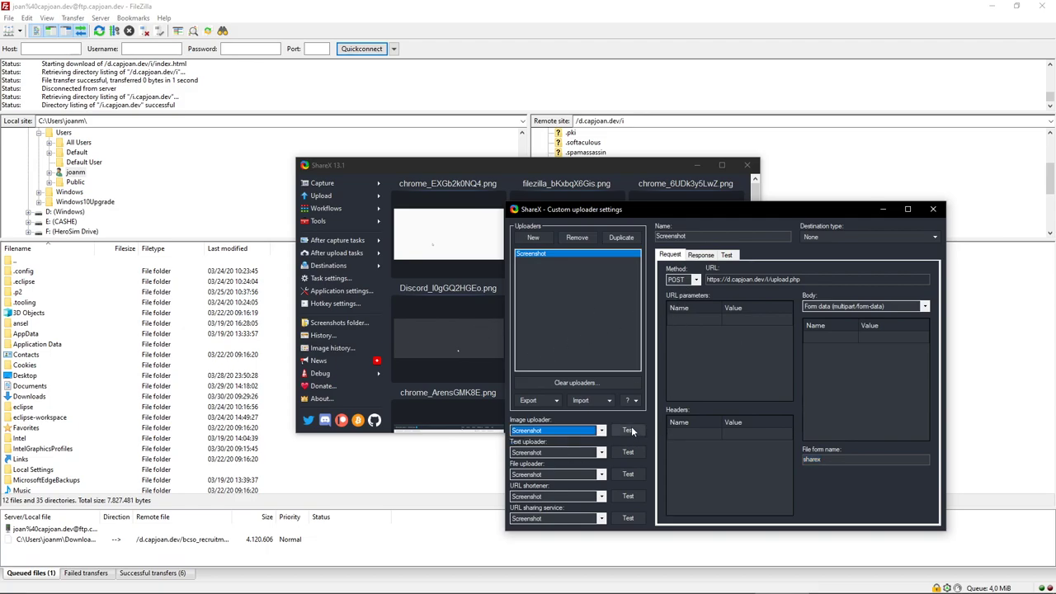
pyautogui.click(628, 430)
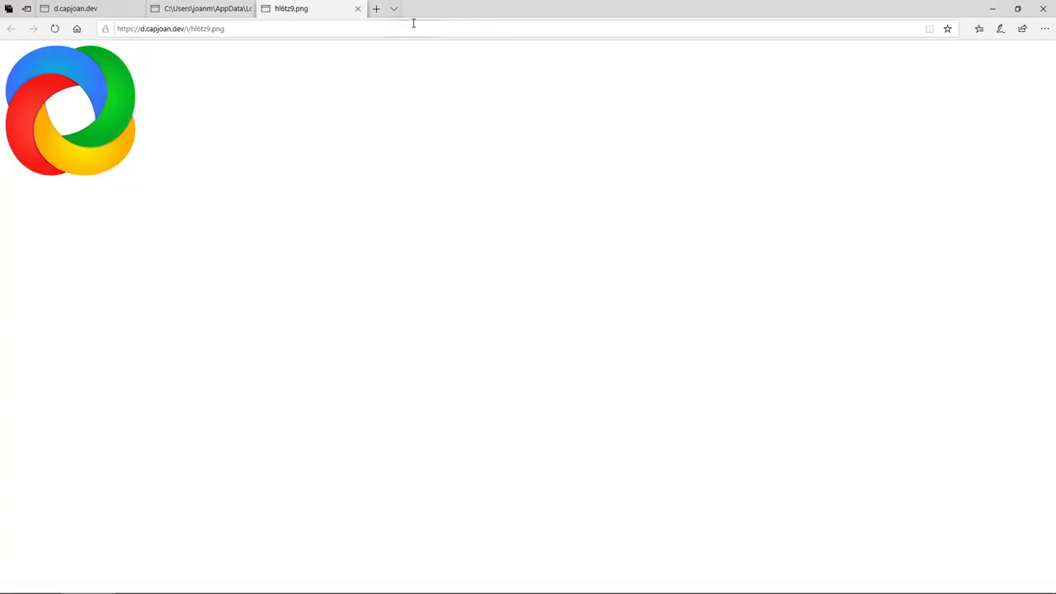
# Search the web for "infinty free" in a new Edge tab
pyautogui.click(380, 8)
pyautogui.write('infi')
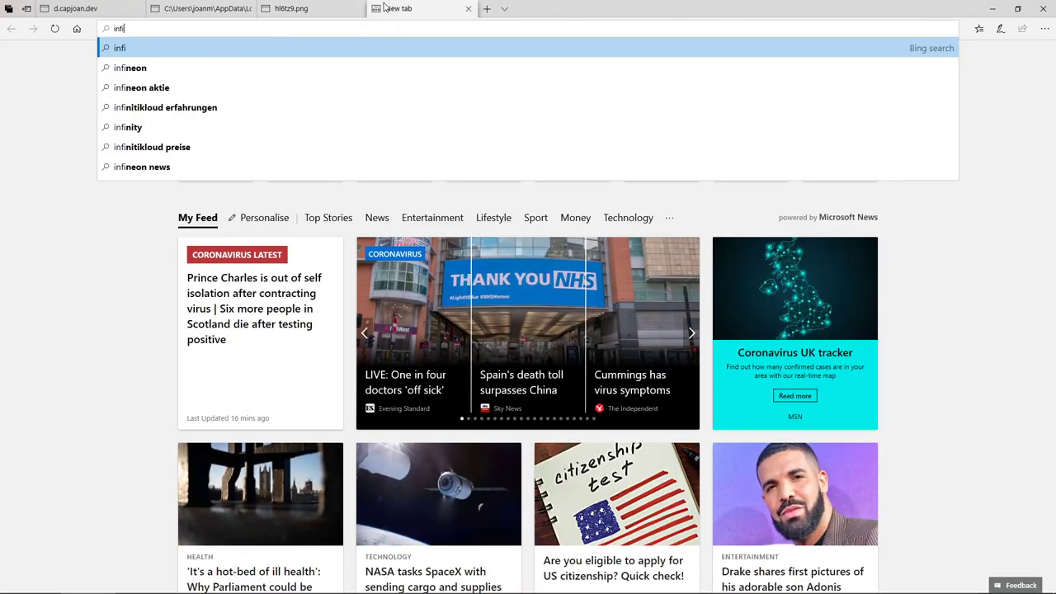
pyautogui.write('nty free')
pyautogui.press('Return')
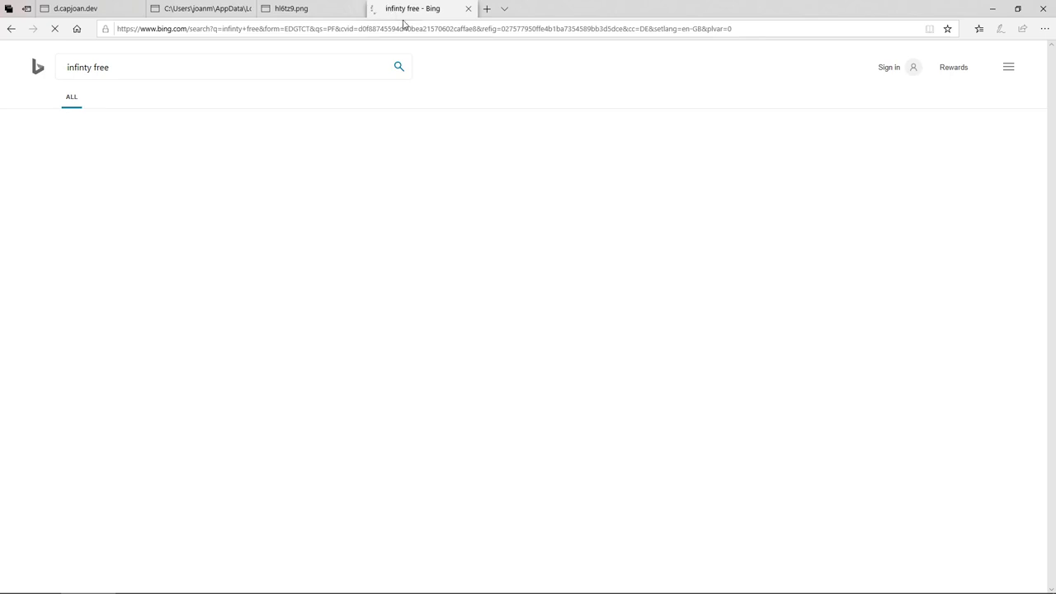
# Open the InfinityFree website from the search results and look over its hosting features
pyautogui.click(221, 174)
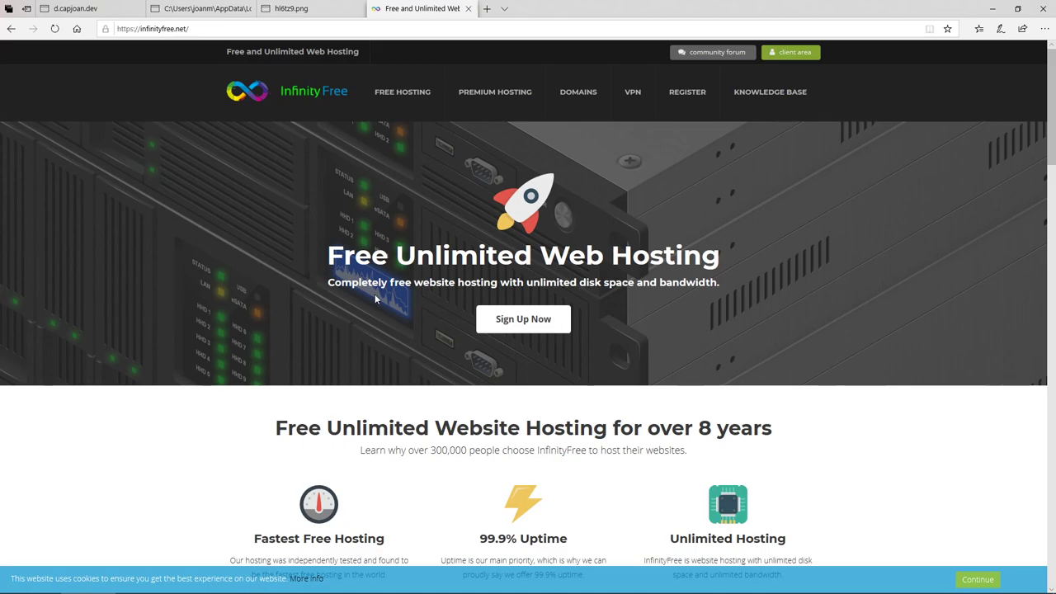
pyautogui.scroll(-3, 374, 299)
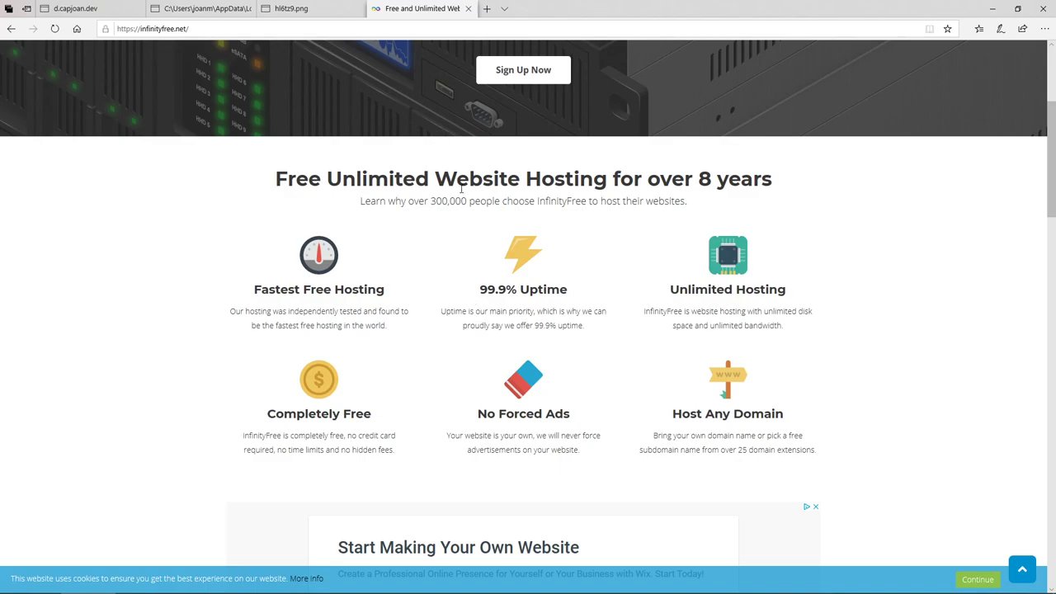
# Search the web for "000webhost" and open its official free web hosting site
pyautogui.click(454, 28)
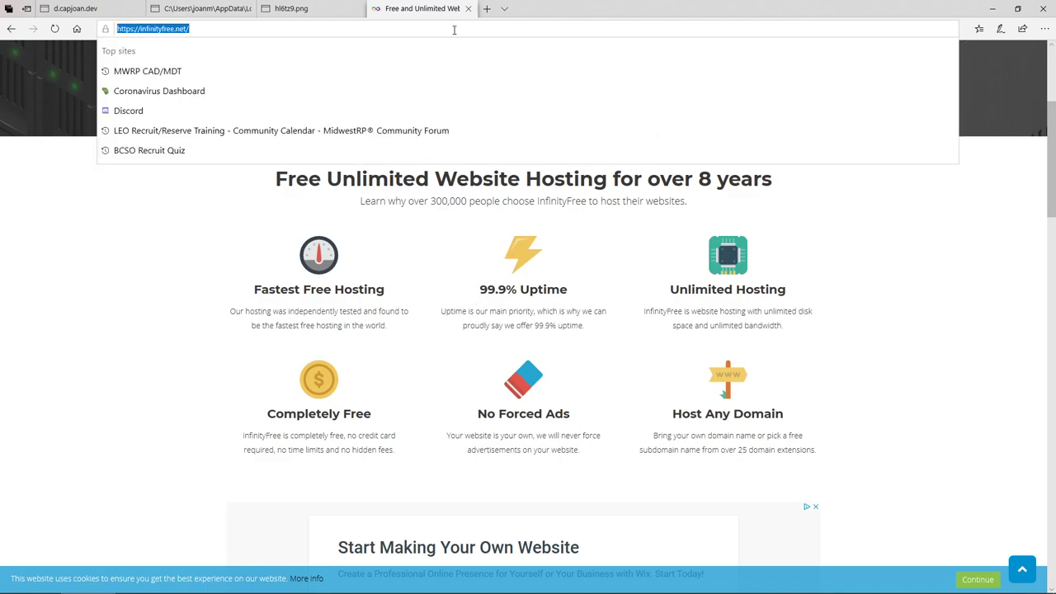
pyautogui.write('000webhost')
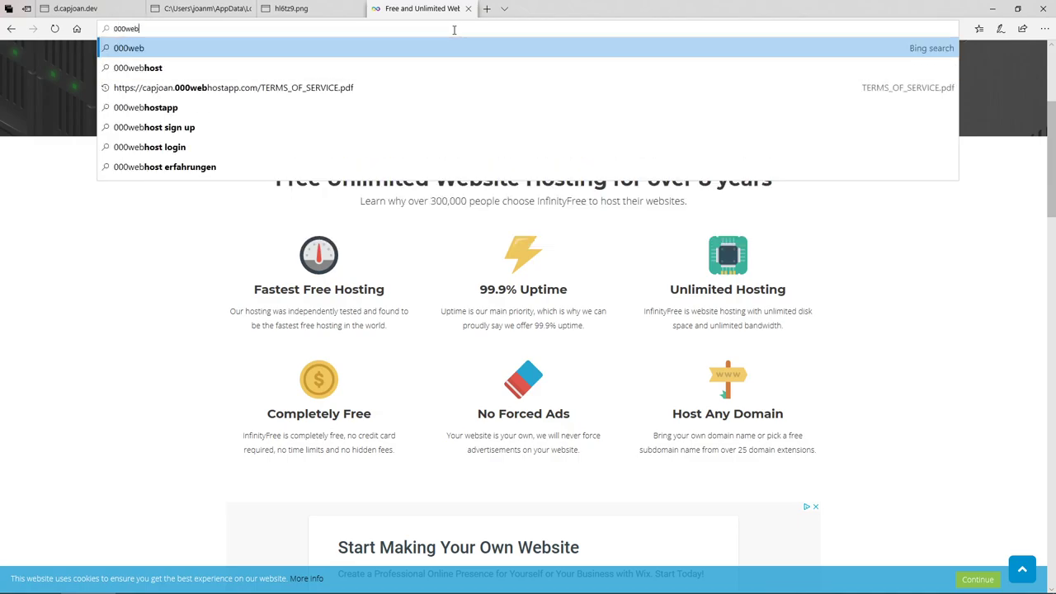
pyautogui.press('Return')
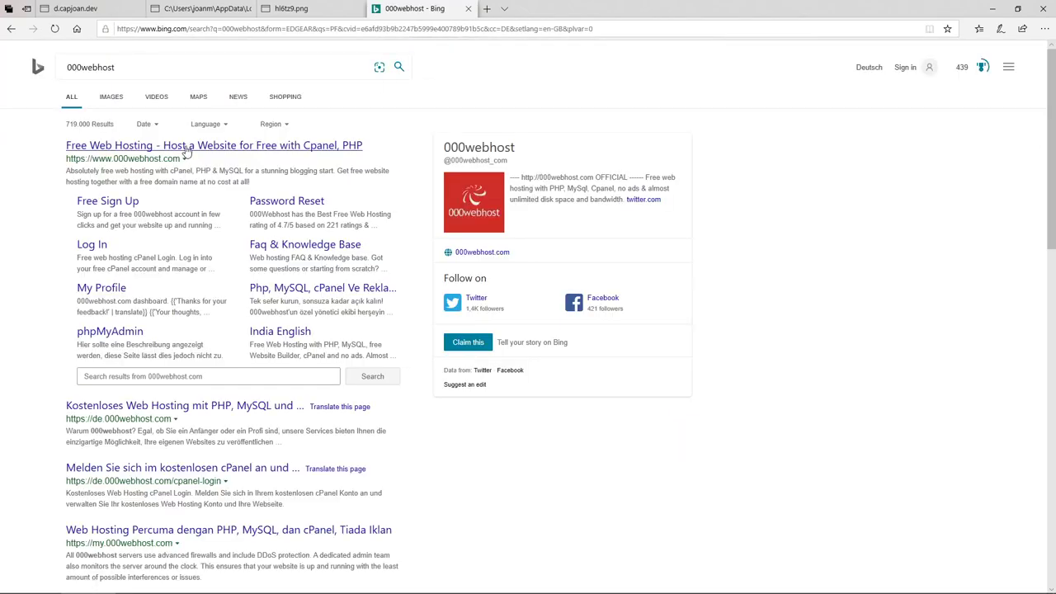
pyautogui.click(187, 146)
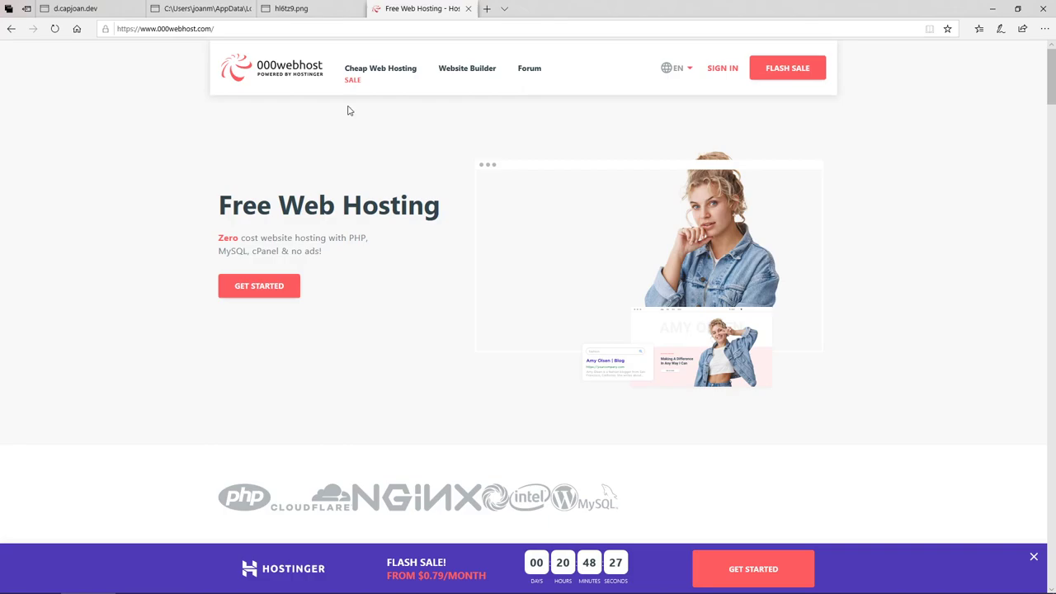
# Switch to Discord, capture a region of the chat as a screenshot and post its upload link in the off-topic channel
pyautogui.click(293, 584)
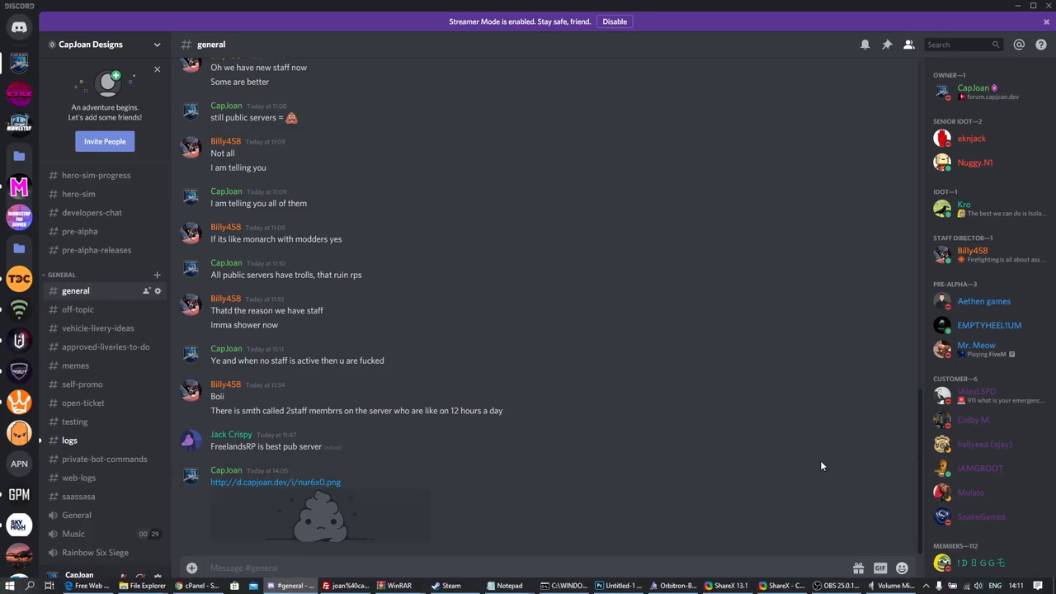
pyautogui.press('ctrl+Print')
pyautogui.moveTo(146, 224); pyautogui.dragTo(620, 436)
pyautogui.scroll(5, 328, 521)
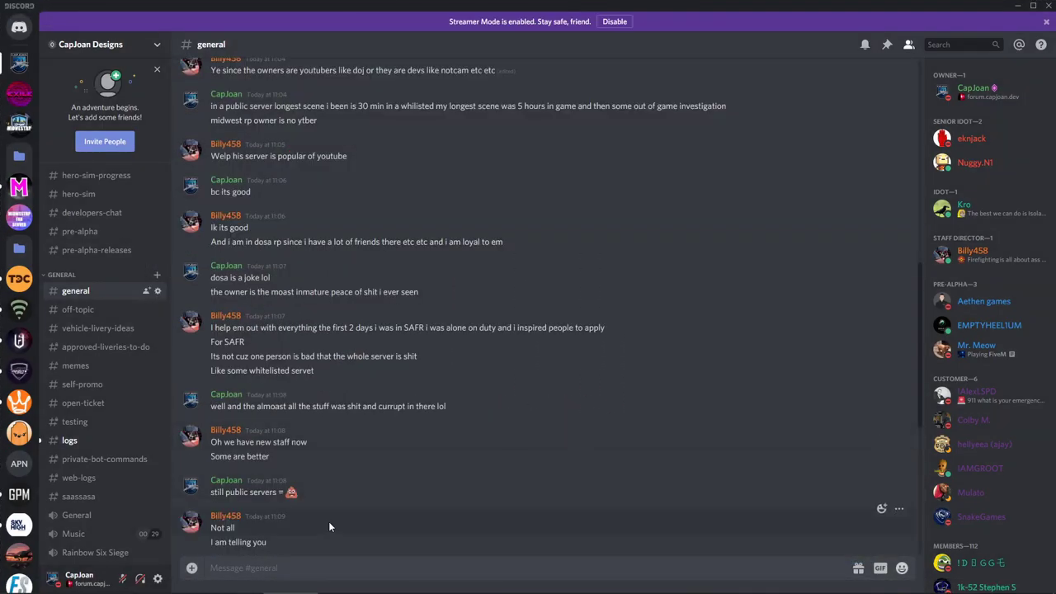
pyautogui.scroll(-5, 248, 478)
pyautogui.click(117, 311)
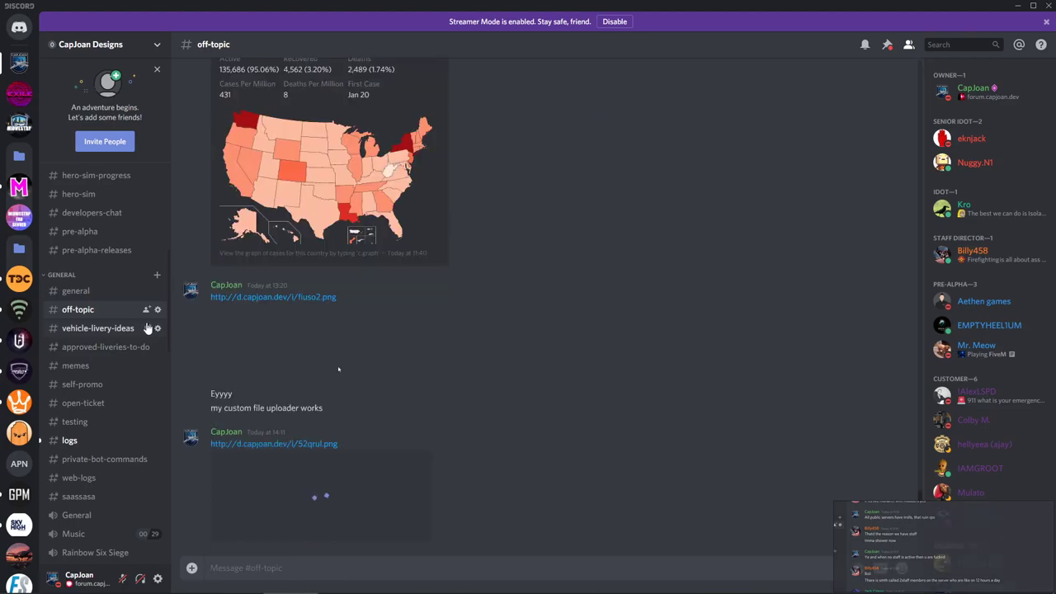
pyautogui.click(308, 520)
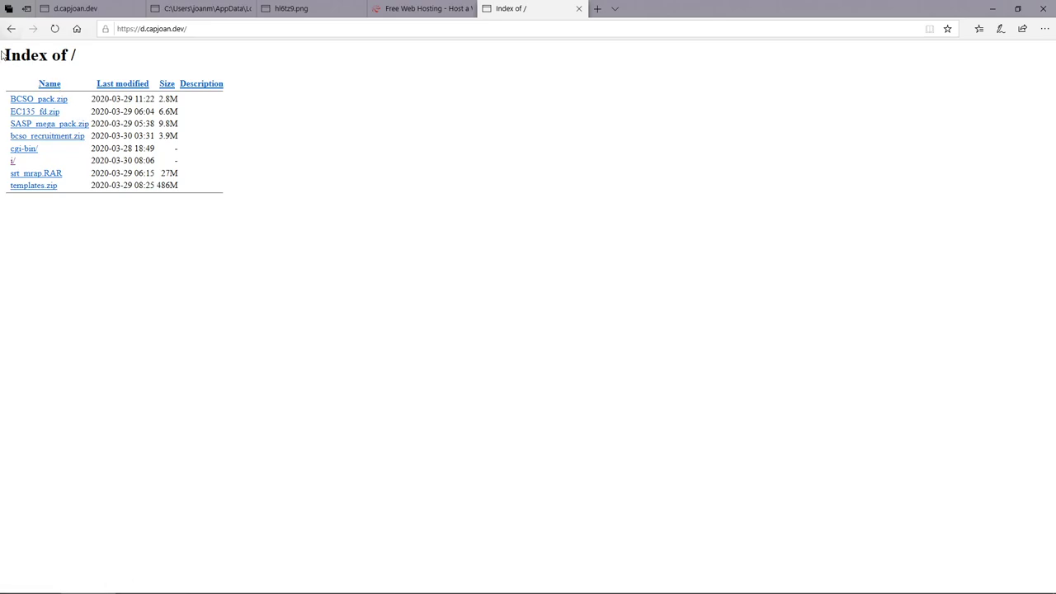
# Examine the file index of d.capjoan.dev in Edge and open its i/ folder
pyautogui.moveTo(4, 37); pyautogui.dragTo(271, 205)
pyautogui.click(272, 213)
pyautogui.click(13, 161)
pyautogui.click(199, 28)
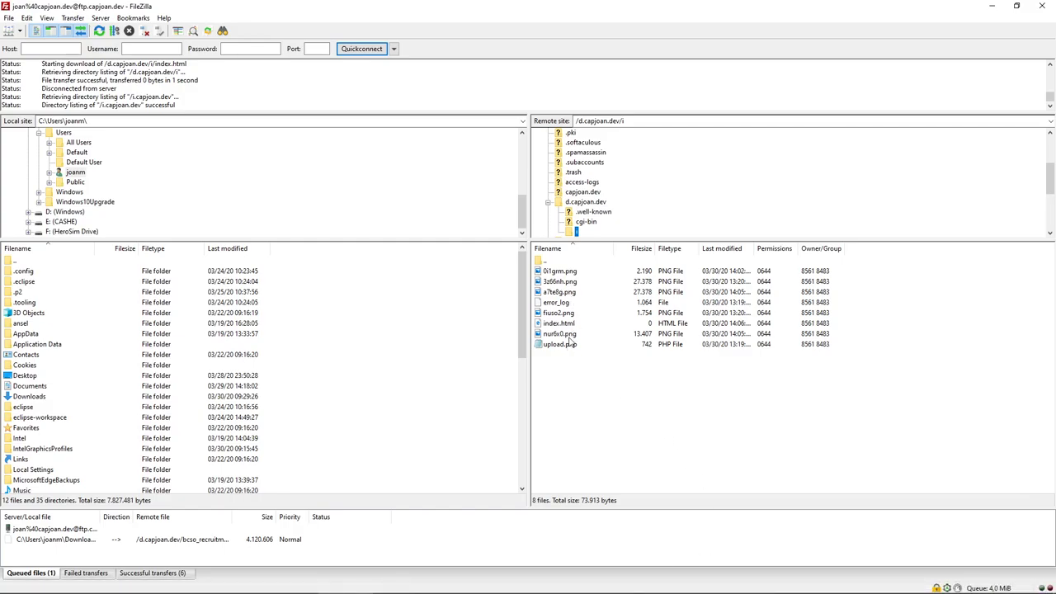
# Switch to FileZilla and examine the images and index.html in /d.capjoan.dev/i, including the option for creating a new file there
pyautogui.click(565, 333)
pyautogui.click(569, 323)
pyautogui.rightClick(681, 407)
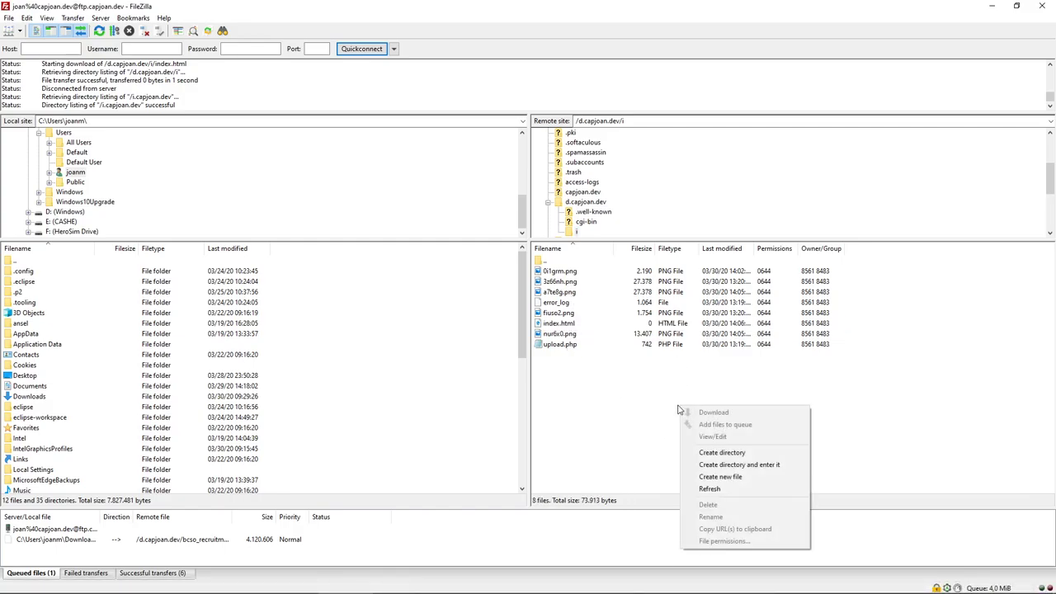
pyautogui.click(739, 476)
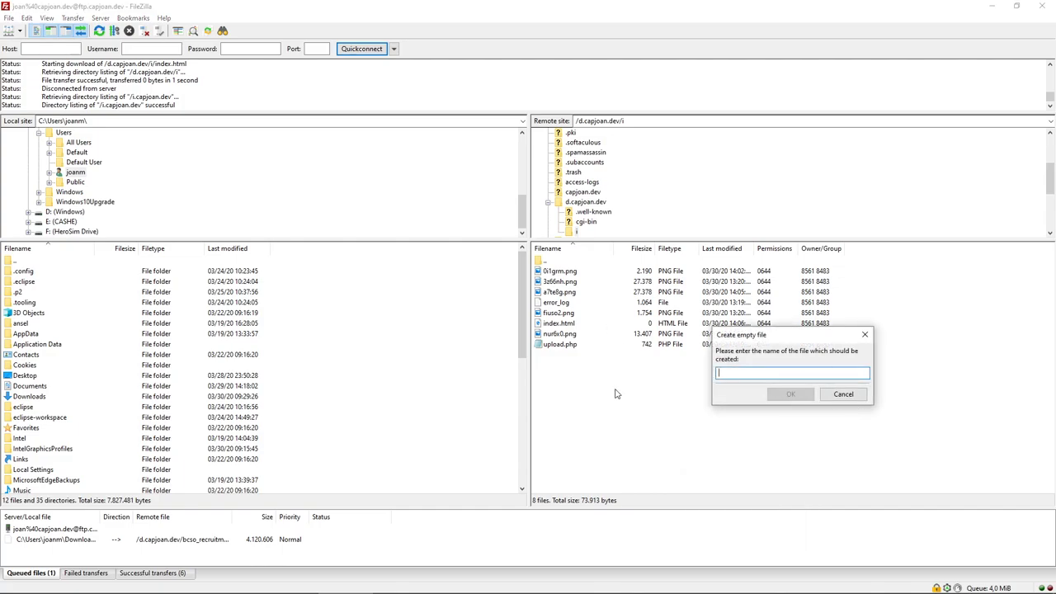
pyautogui.click(834, 395)
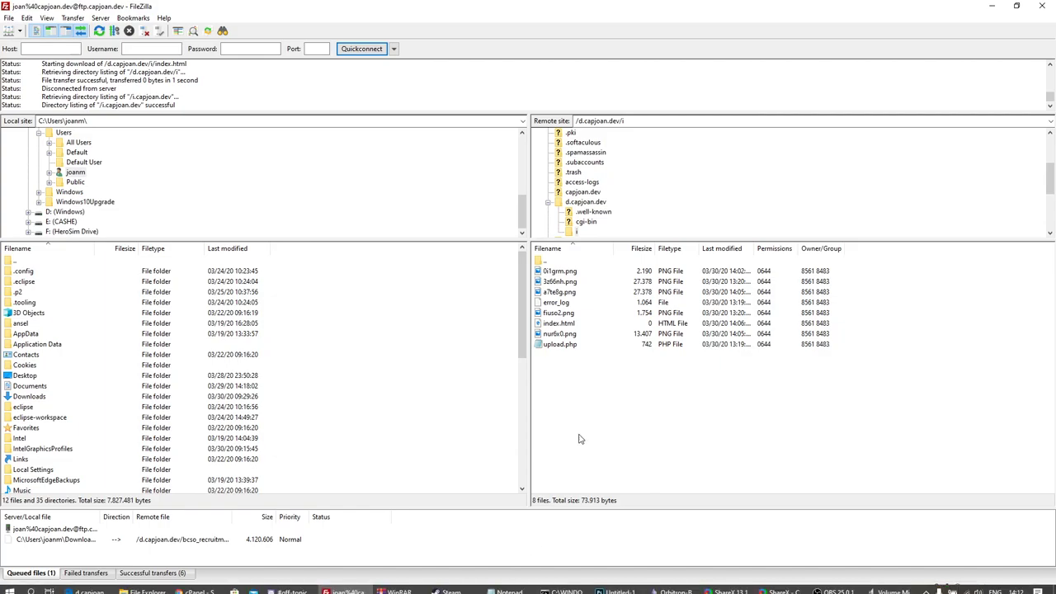
pyautogui.click(579, 283)
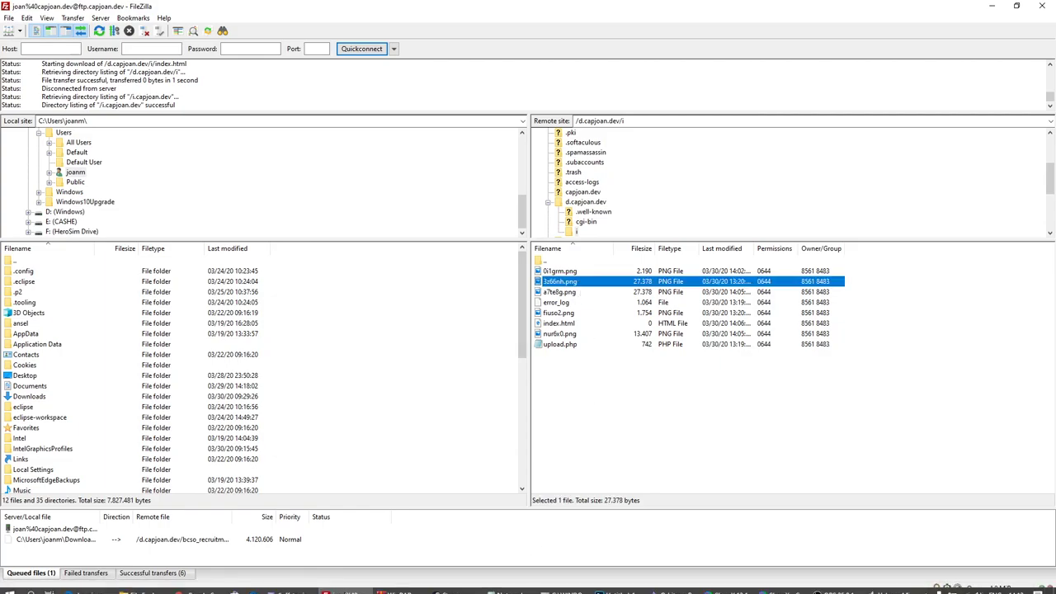
# Return to Edge and go to forum.capjoan.dev
pyautogui.click(239, 590)
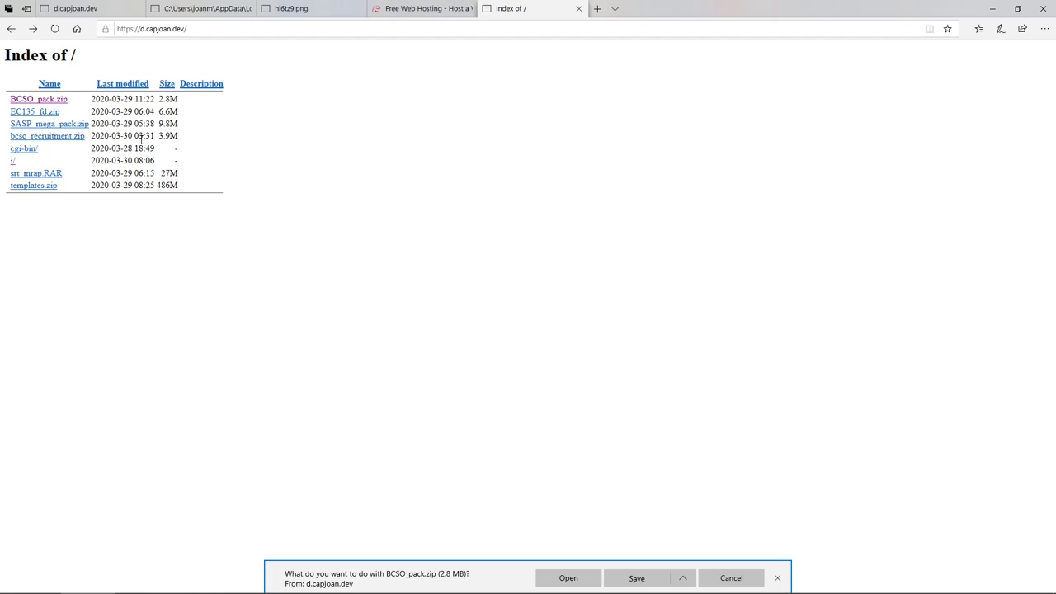
pyautogui.click(198, 29)
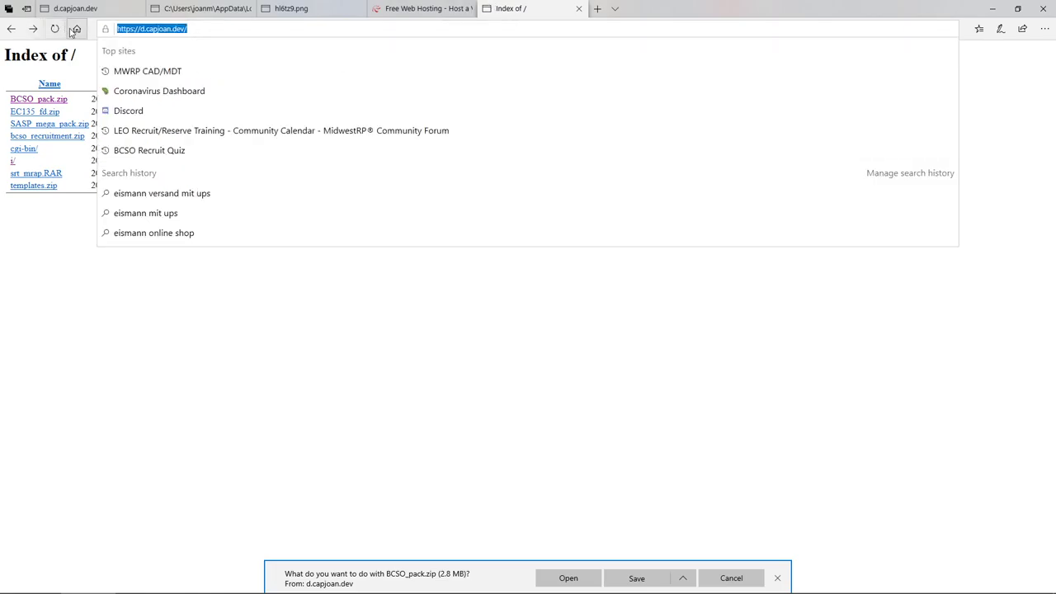
pyautogui.write('fo')
pyautogui.click(75, 29)
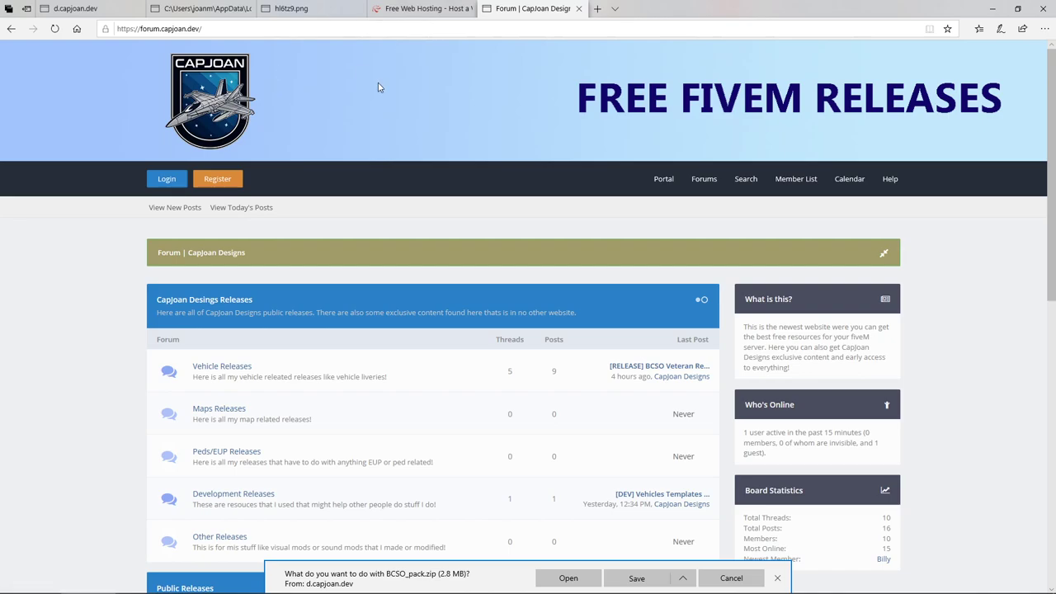
# Open the "[DEV] Vehicles Templates Mega Pack" thread in Development Releases and read its post, including the template description and download link
pyautogui.scroll(-4, 346, 183)
pyautogui.scroll(3, 236, 288)
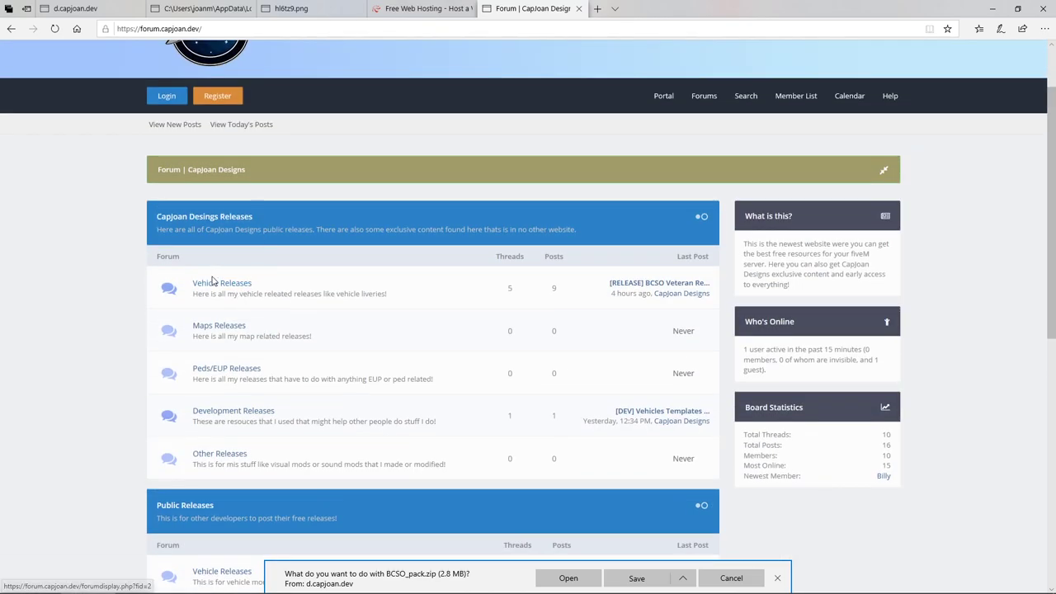
pyautogui.click(254, 418)
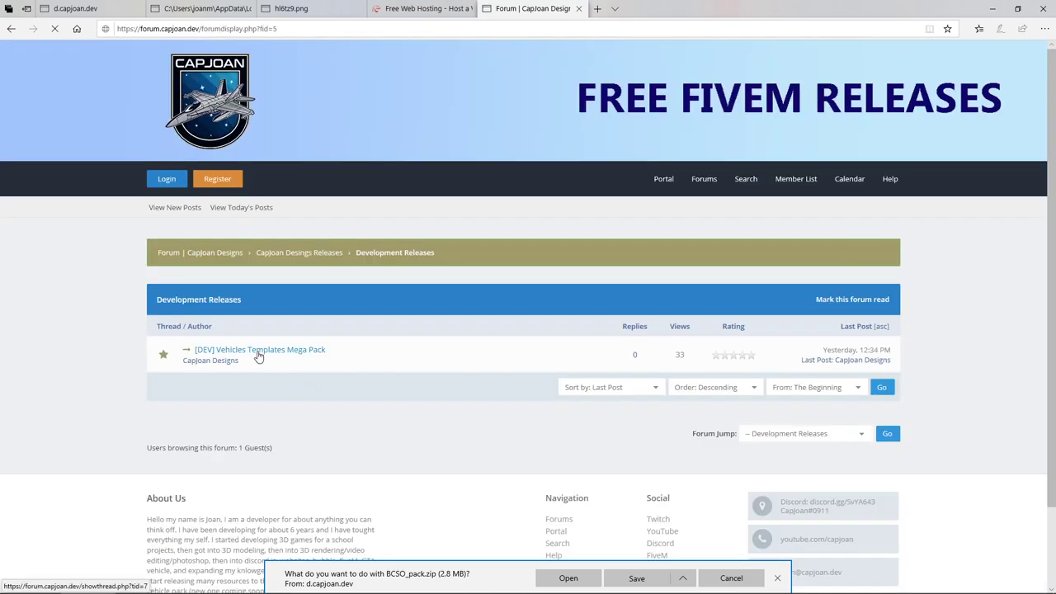
pyautogui.click(255, 352)
pyautogui.scroll(-5, 370, 354)
pyautogui.scroll(2, 313, 339)
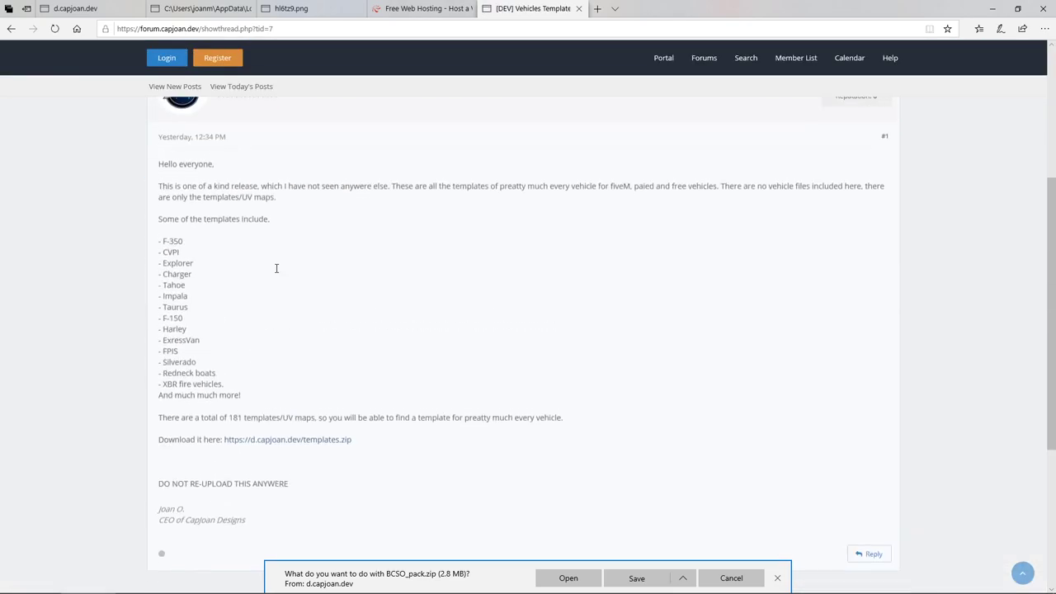
pyautogui.moveTo(232, 428); pyautogui.dragTo(158, 431)
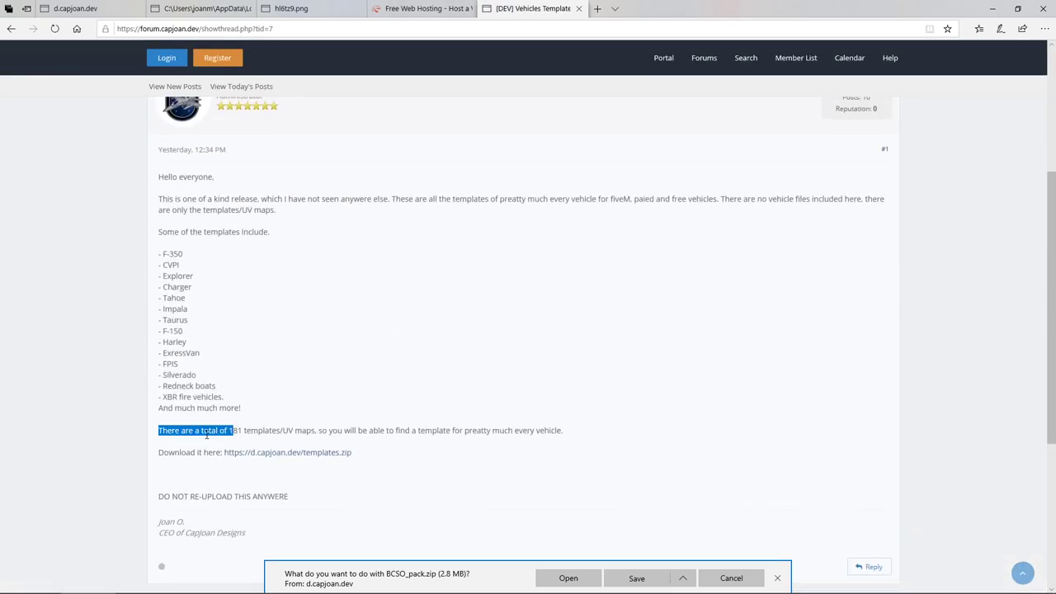
pyautogui.click(296, 410)
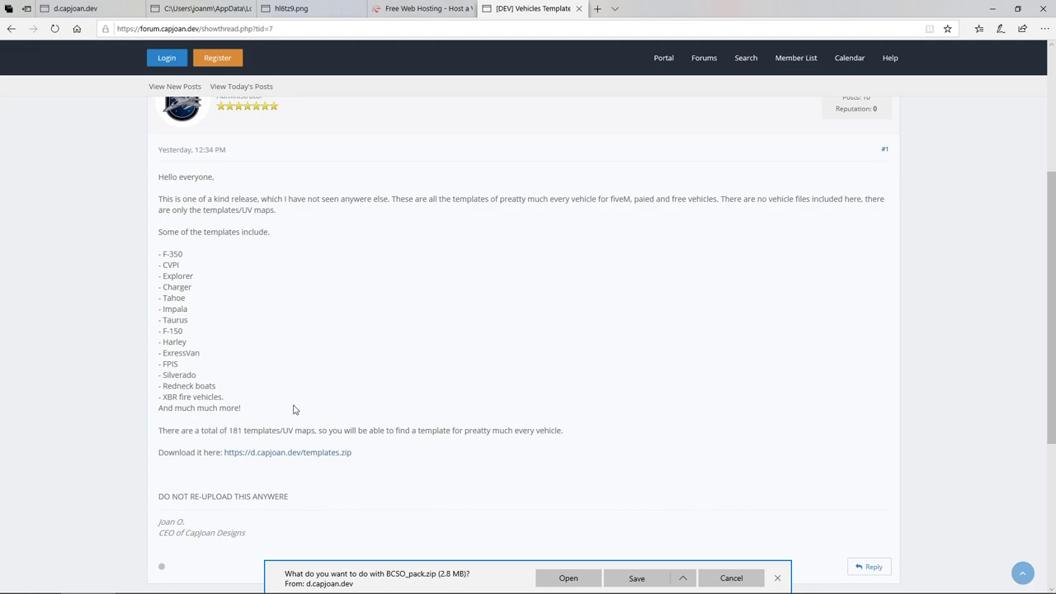
pyautogui.scroll(3, 275, 389)
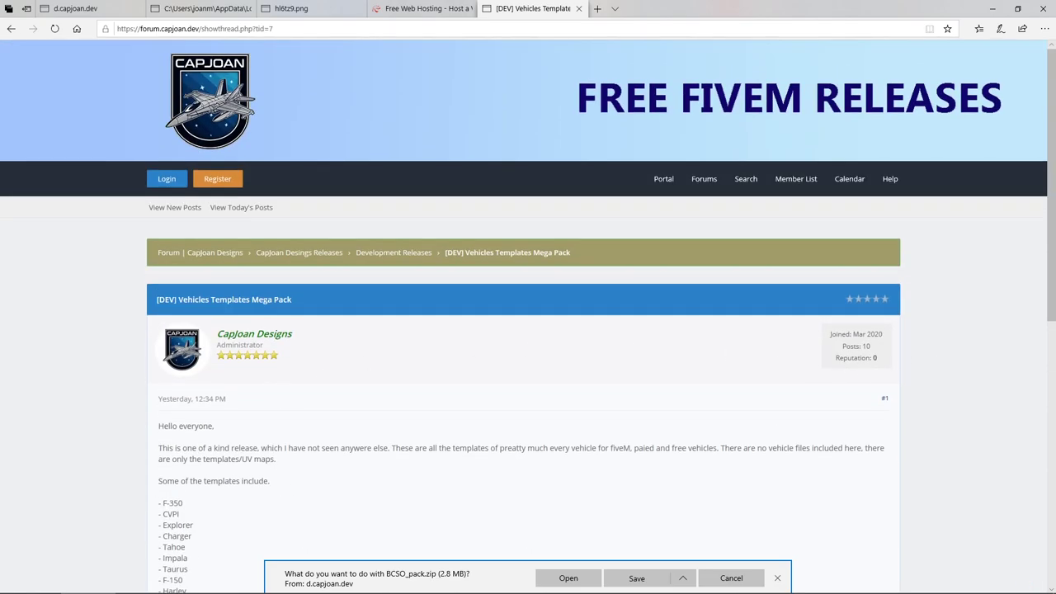